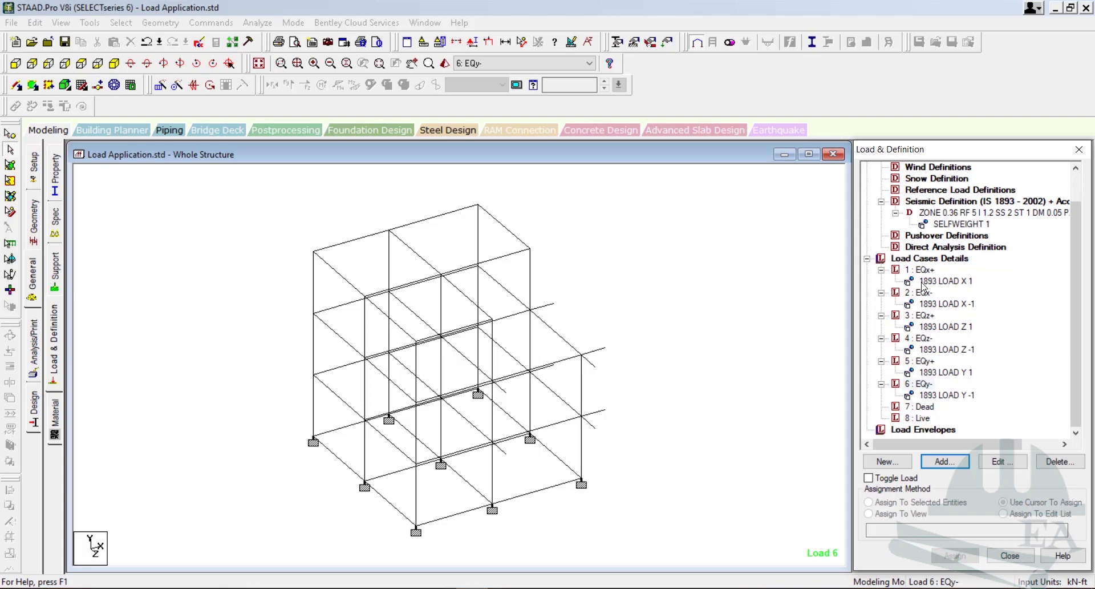
# - Add a selfweight load in the Y direction with factor -1 to load case 7: Dead
pyautogui.click(927, 407)
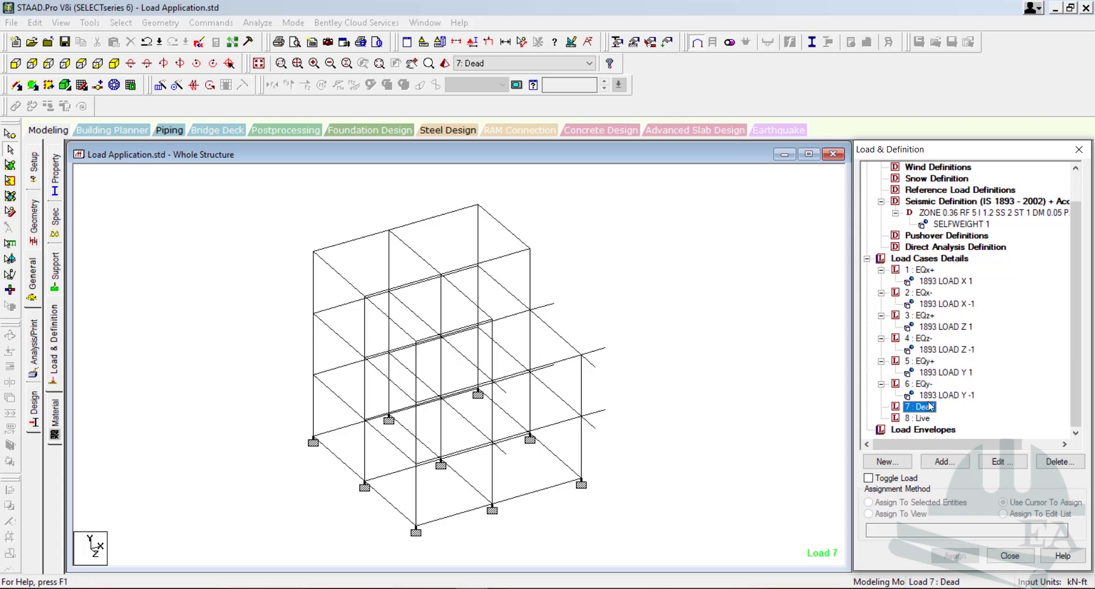
pyautogui.click(954, 461)
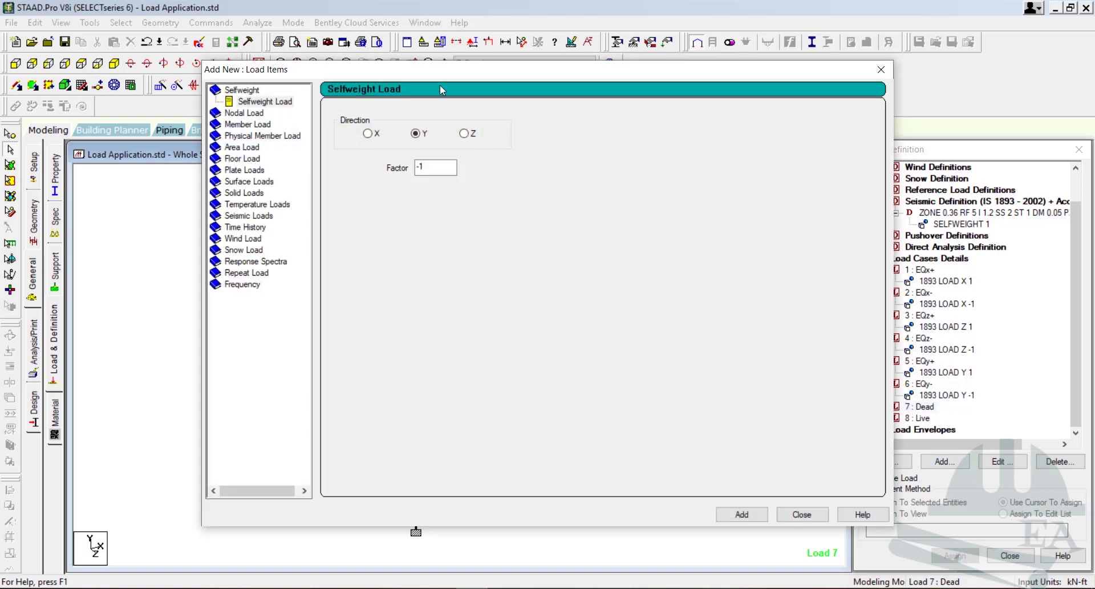
pyautogui.moveTo(442, 66); pyautogui.dragTo(245, 26)
pyautogui.click(155, 65)
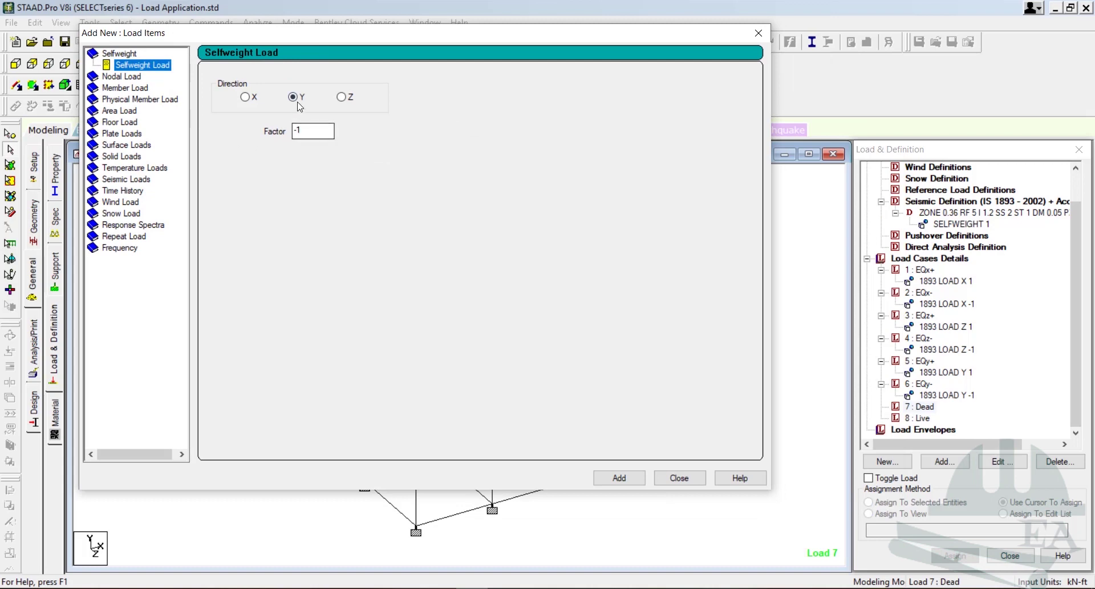
pyautogui.click(620, 474)
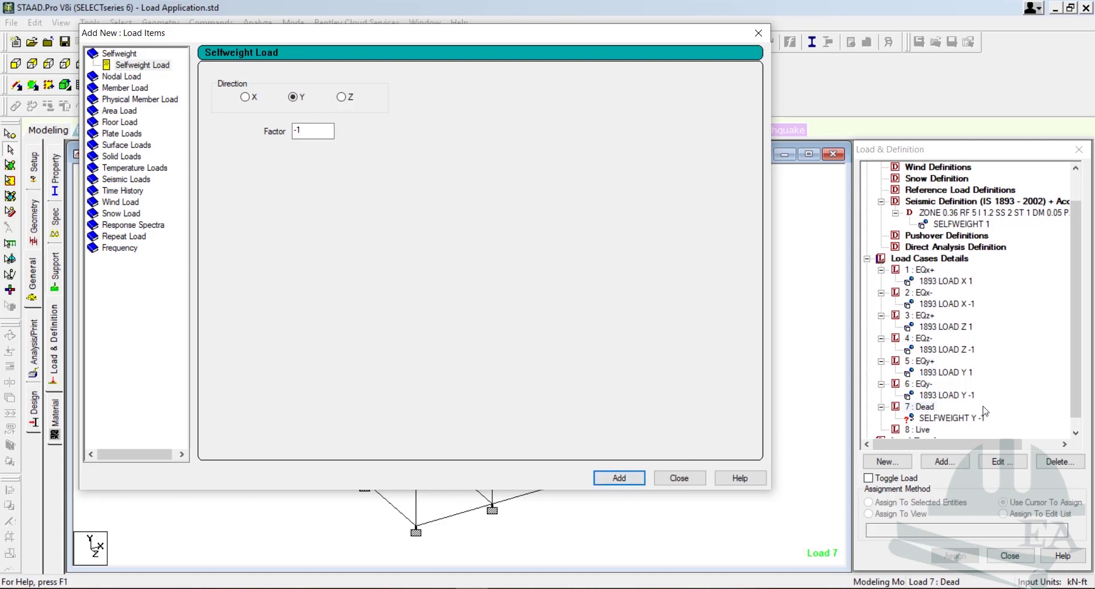
pyautogui.scroll(-1, 983, 405)
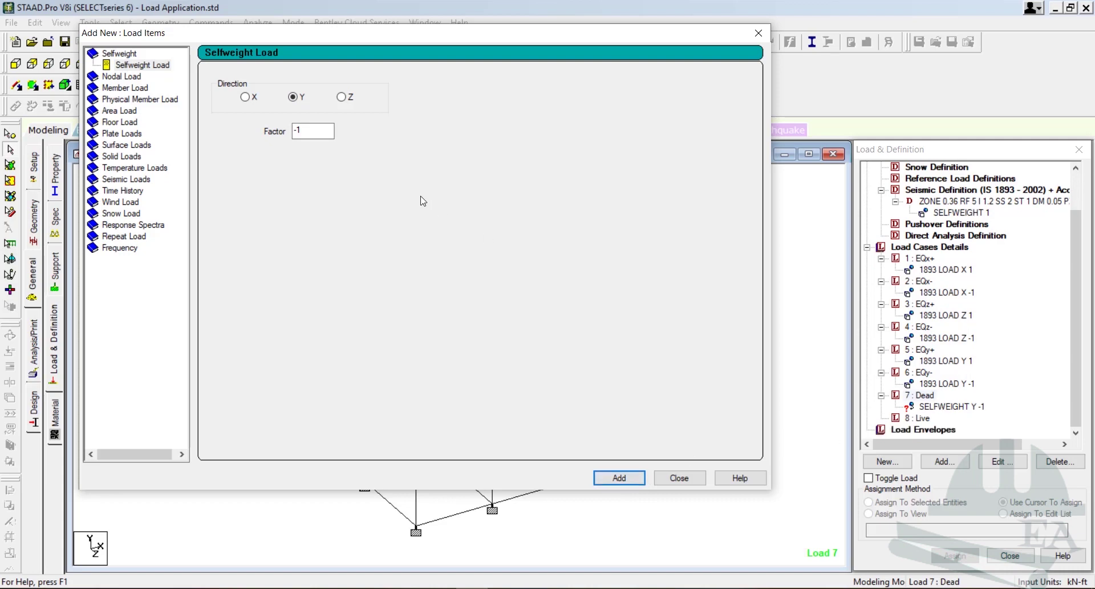
# - Expand the member load types, switch to the floor plan in AutoCAD and examine the ground-floor bedroom walls between the columns
pyautogui.click(142, 89)
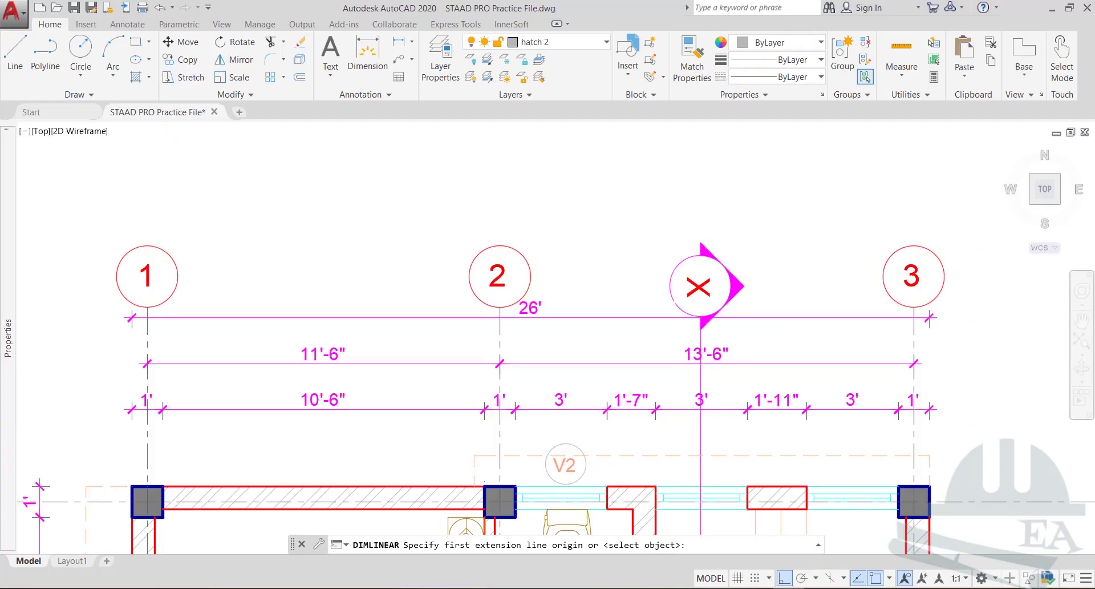
pyautogui.scroll(-6, 496, 318)
pyautogui.scroll(-4, 483, 320)
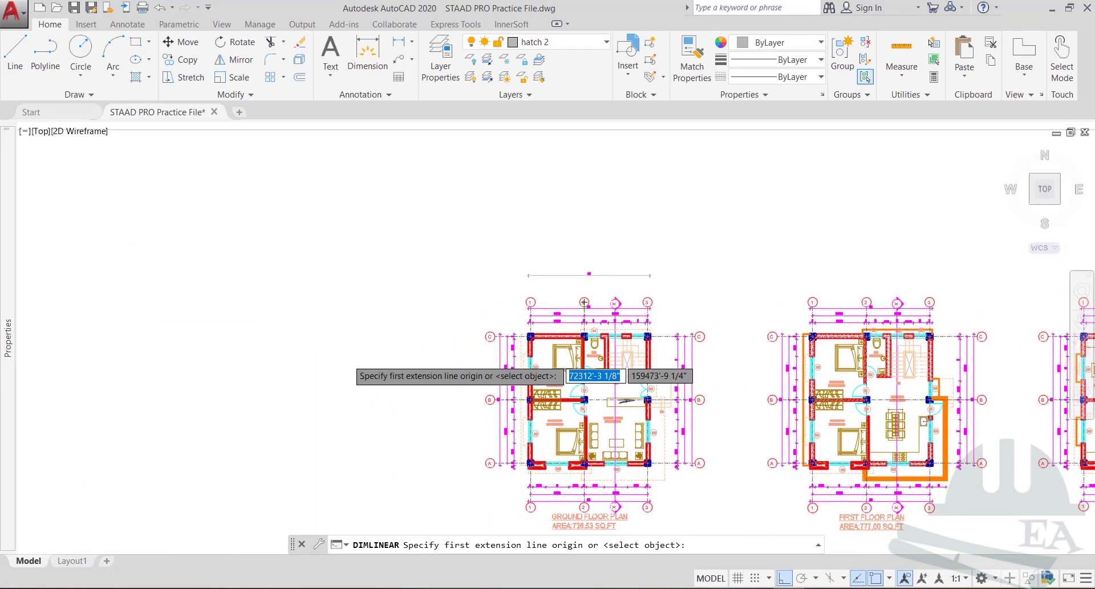
pyautogui.press('Escape')
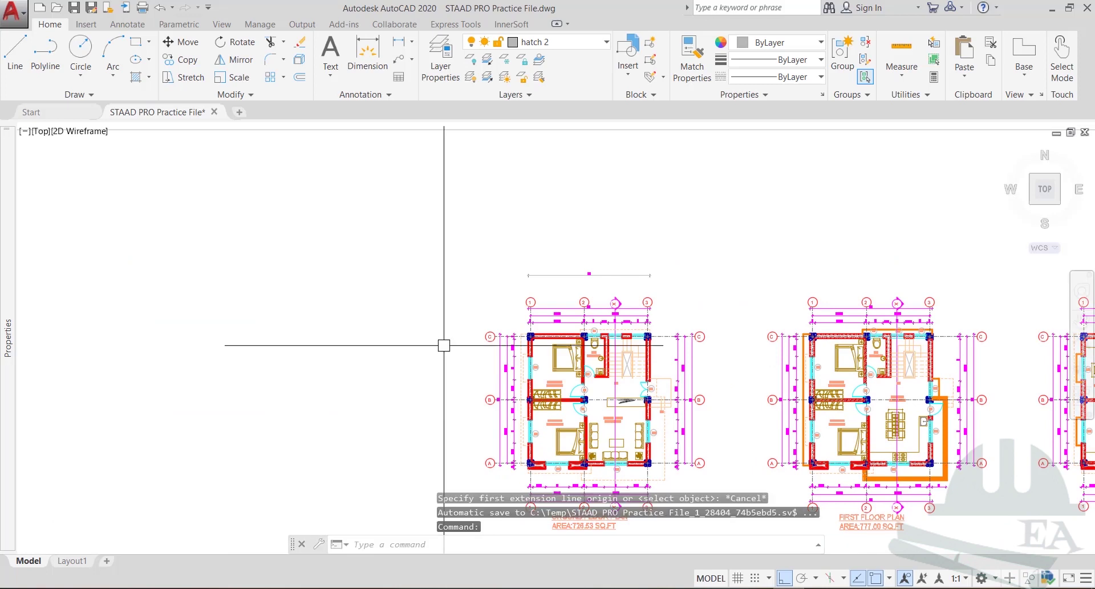
pyautogui.scroll(4, 579, 342)
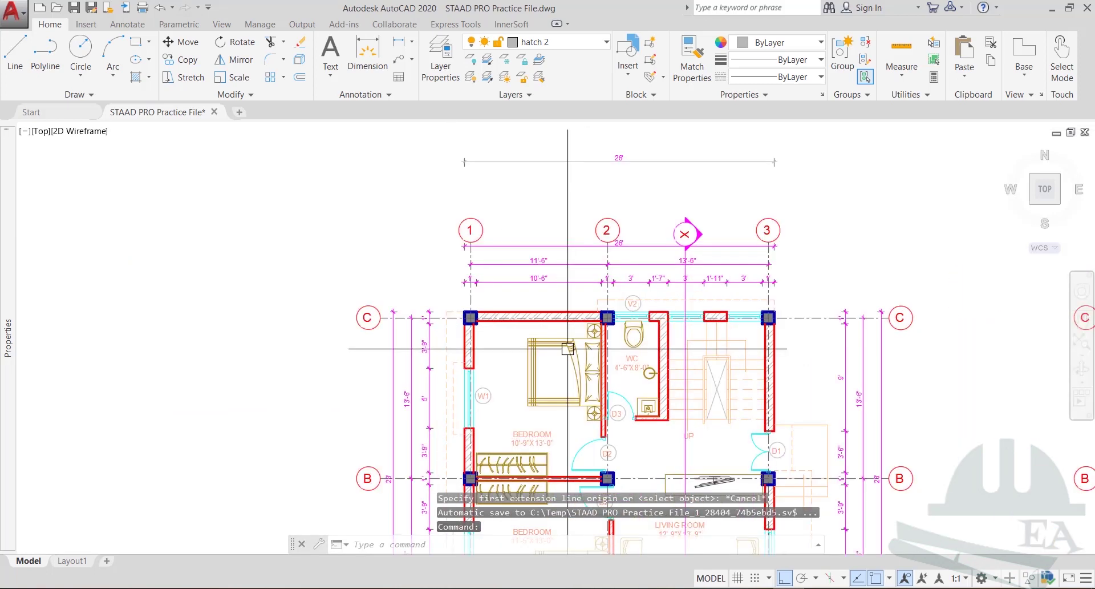
pyautogui.scroll(2, 519, 328)
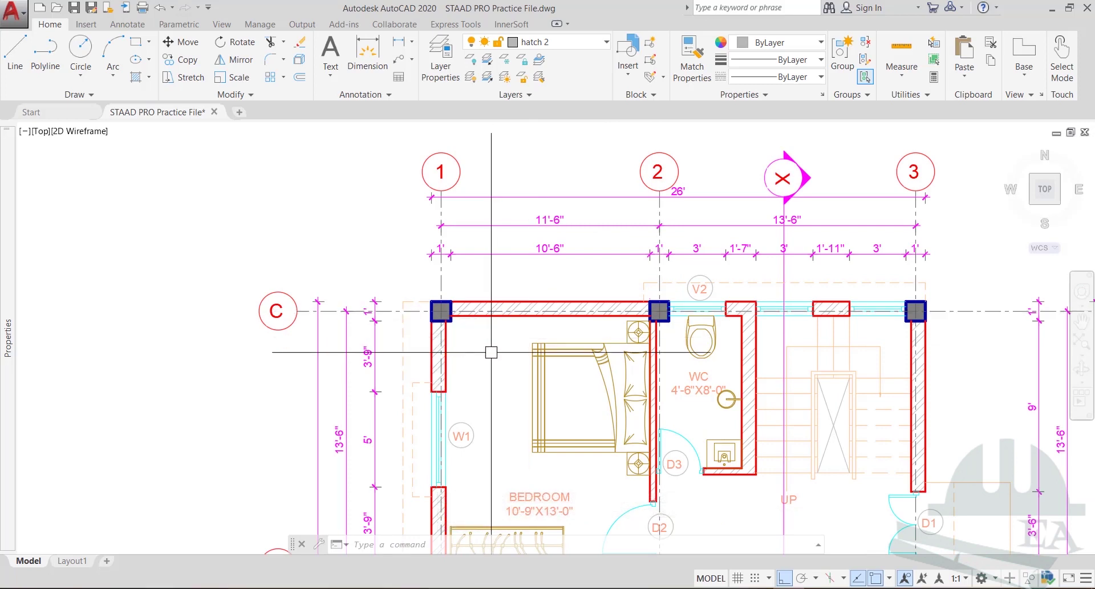
pyautogui.scroll(2, 485, 310)
pyautogui.scroll(2, 485, 309)
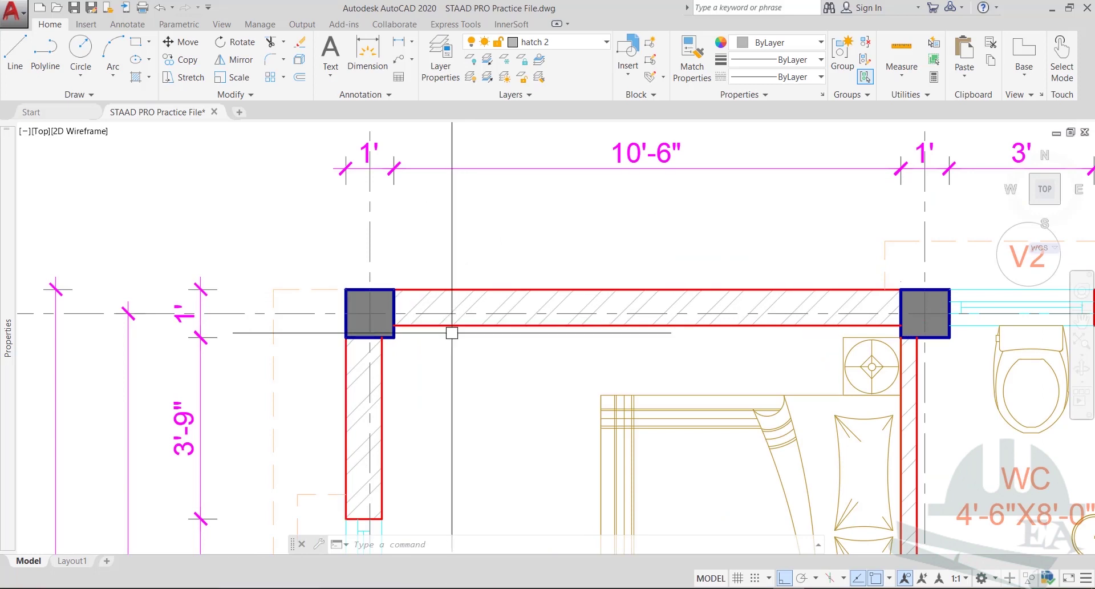
pyautogui.scroll(-4, 448, 314)
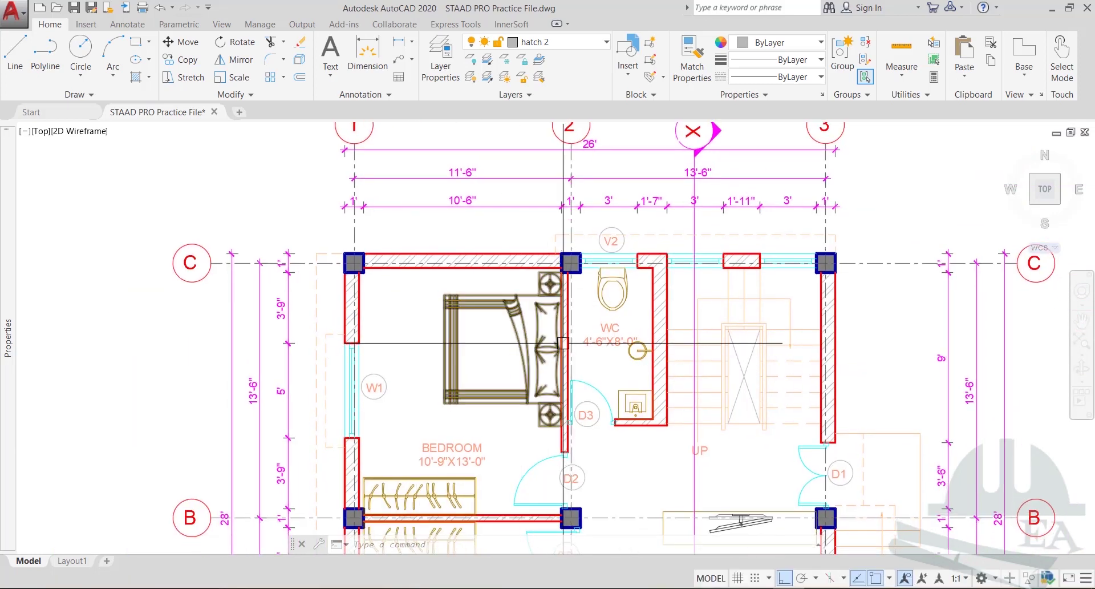
pyautogui.moveTo(567, 346)
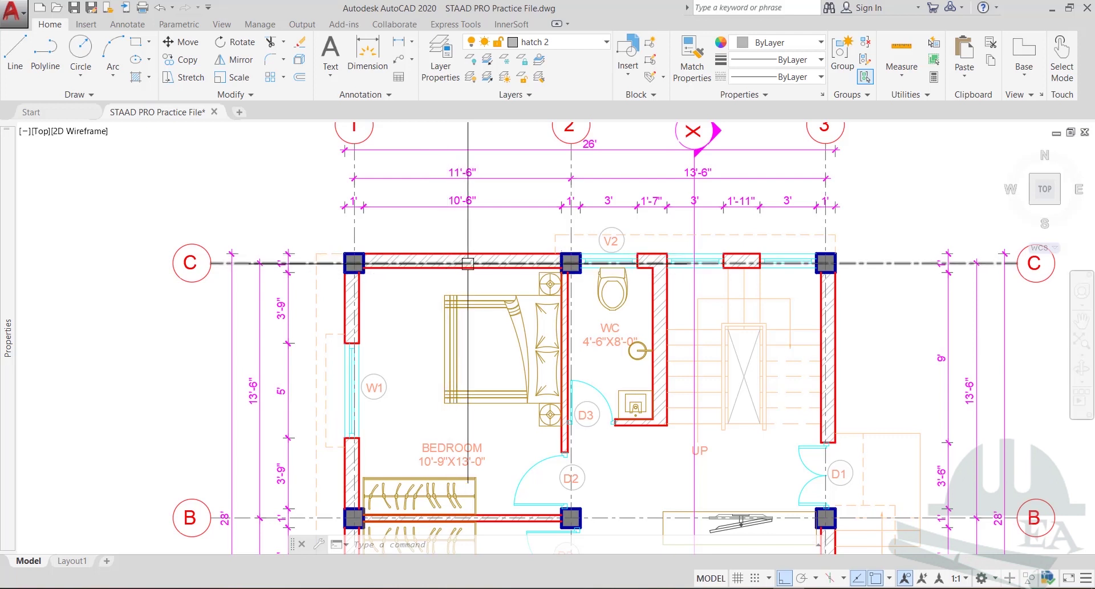
pyautogui.moveTo(468, 264)
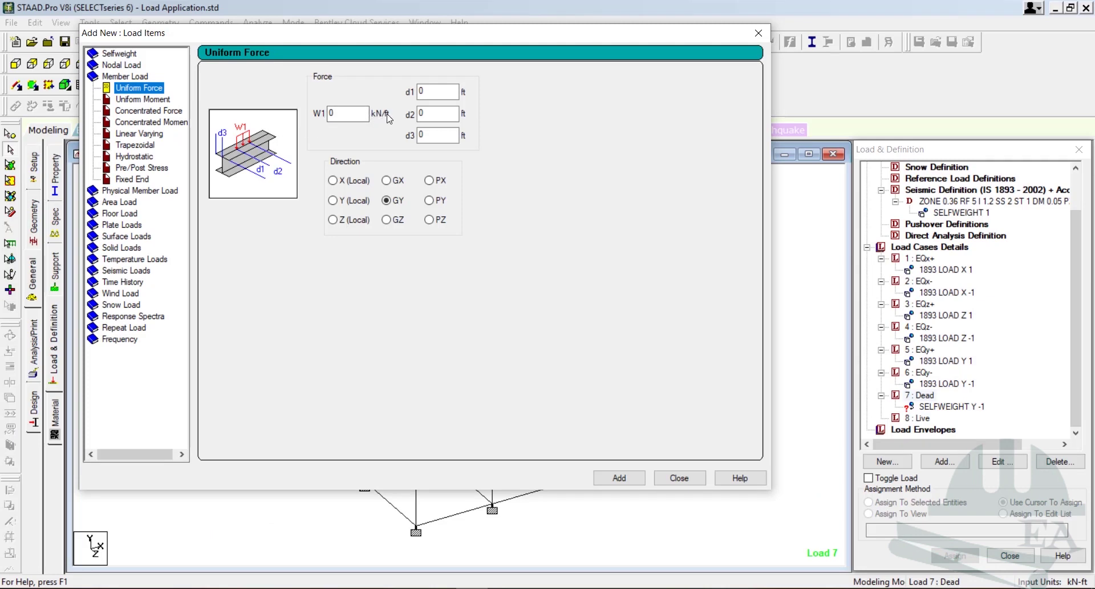
# - Return to STAAD.Pro, close the load items dialog and try to change the input units
pyautogui.click(680, 477)
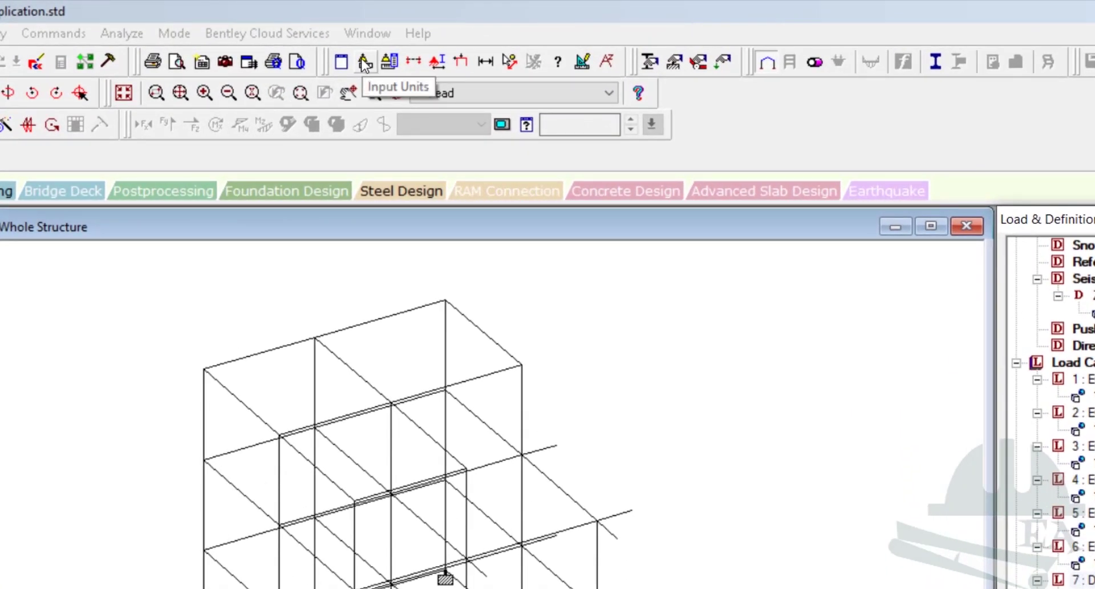
pyautogui.click(364, 61)
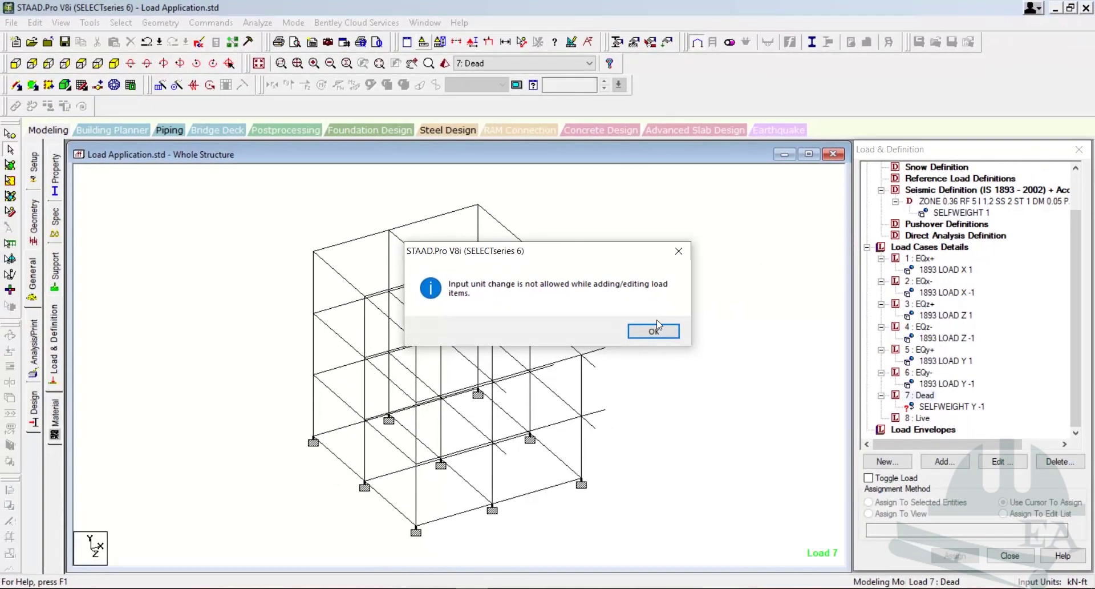
pyautogui.click(657, 330)
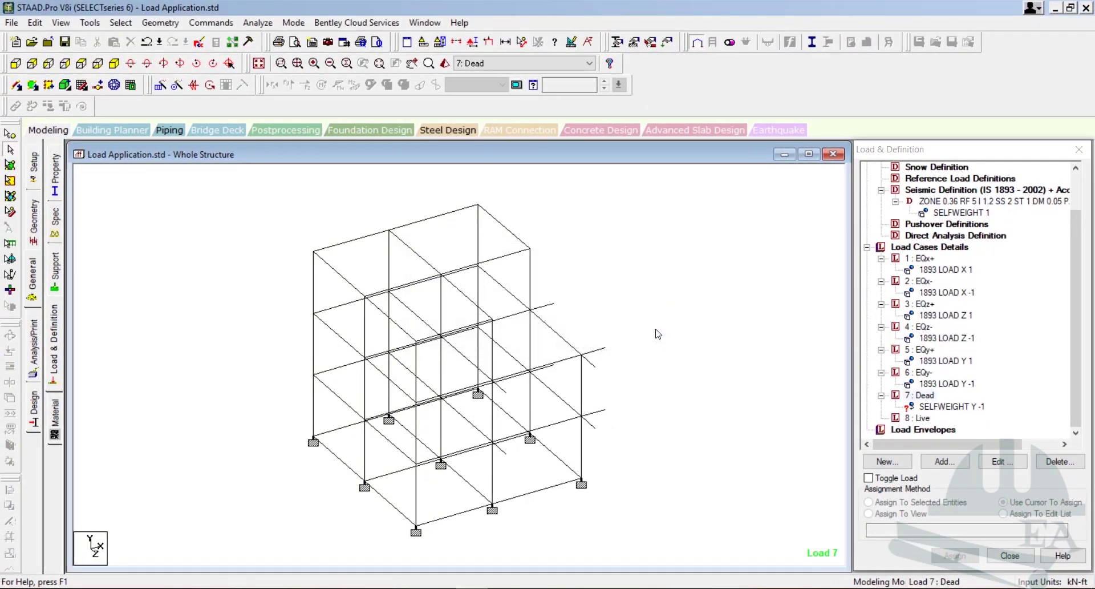
# - Go to the support definitions and set the current input length unit to Meter
pyautogui.click(60, 279)
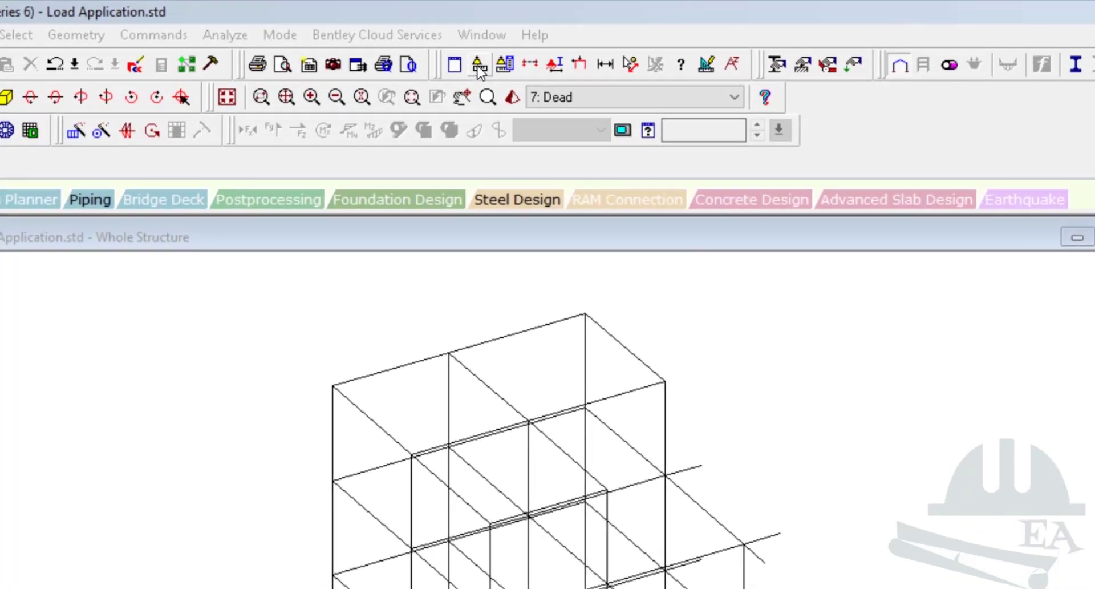
pyautogui.click(478, 67)
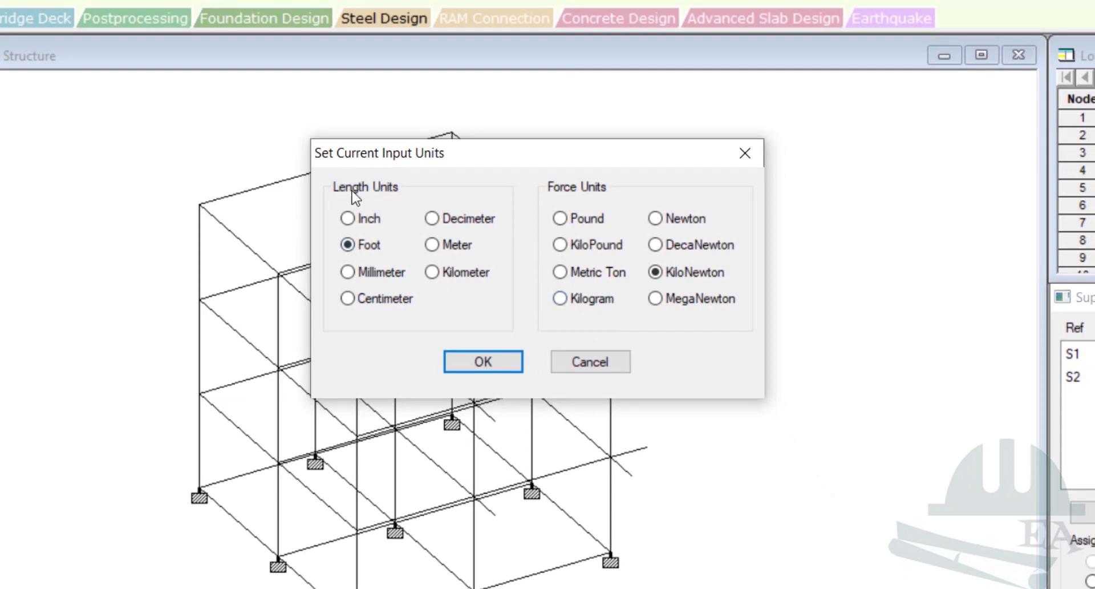
pyautogui.click(444, 245)
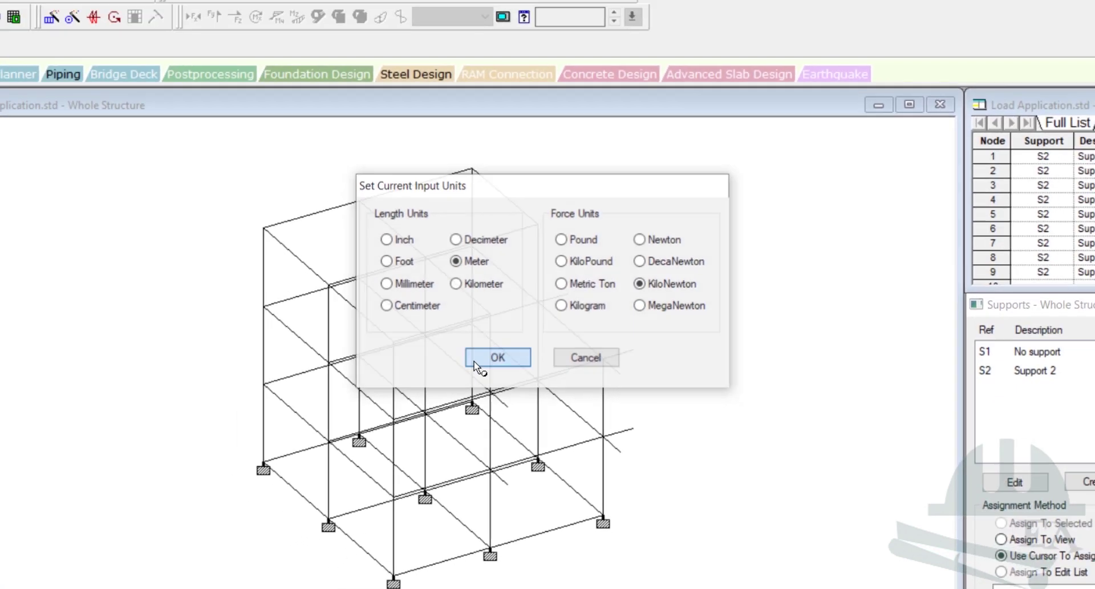
pyautogui.click(459, 364)
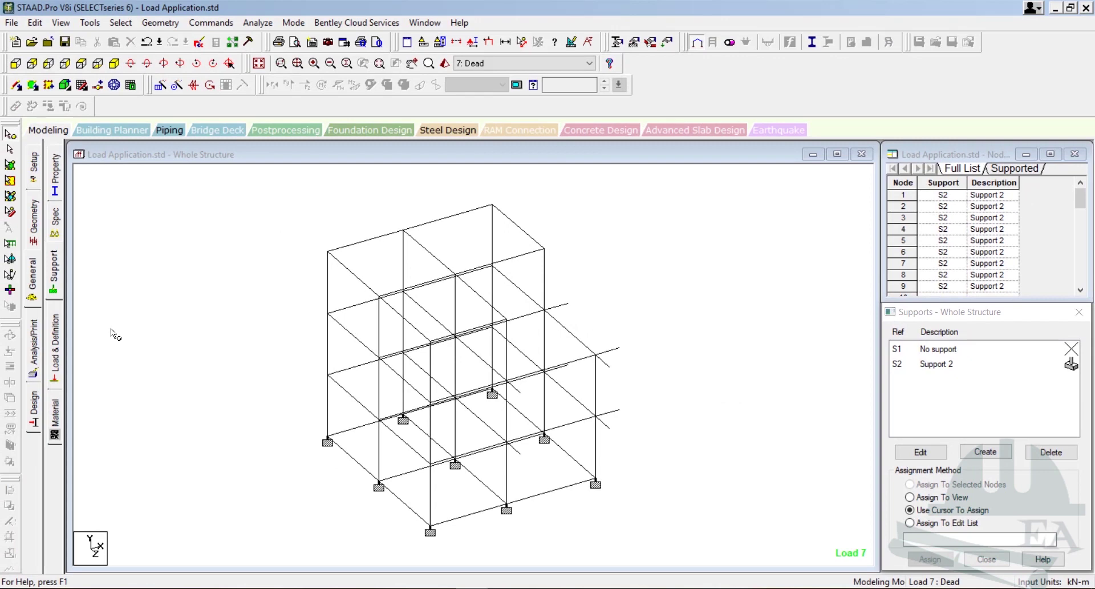
# - Return to the load definitions, list the load cases and save the modified structure
pyautogui.click(55, 348)
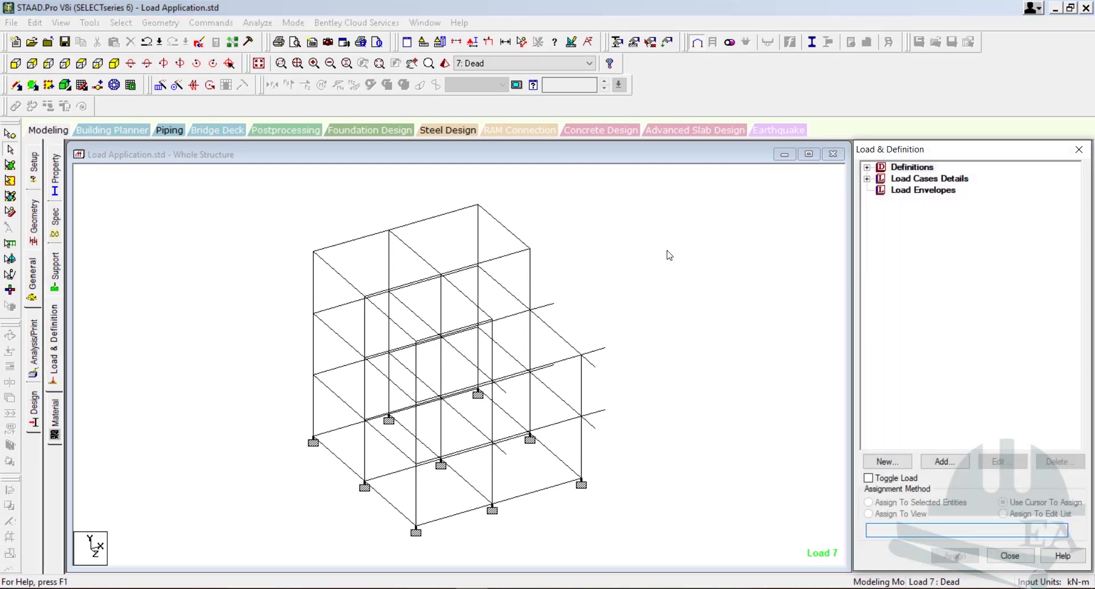
pyautogui.click(867, 178)
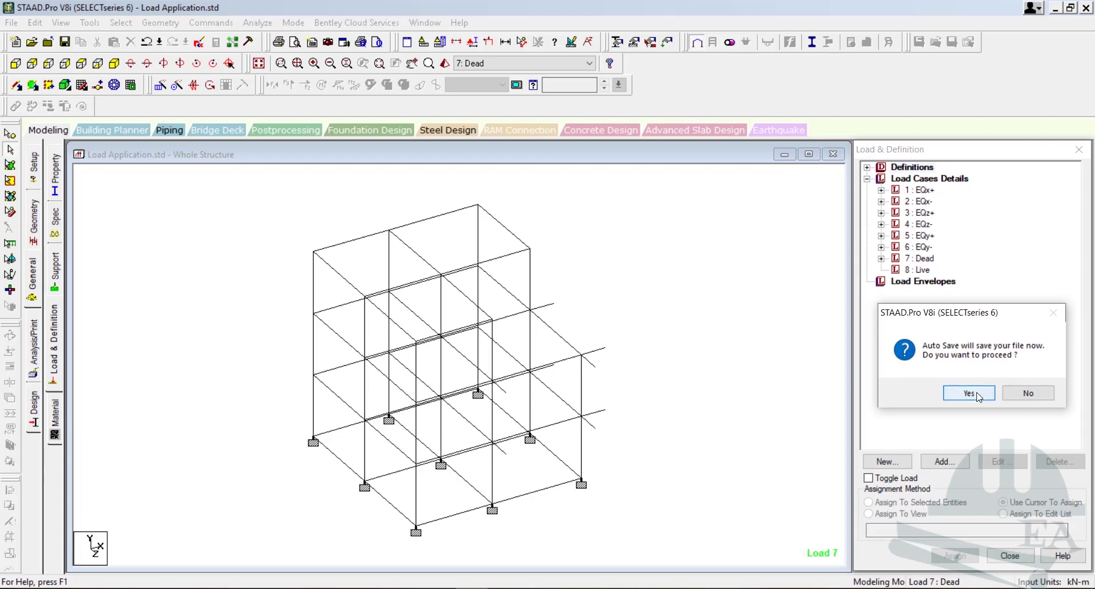
pyautogui.click(979, 394)
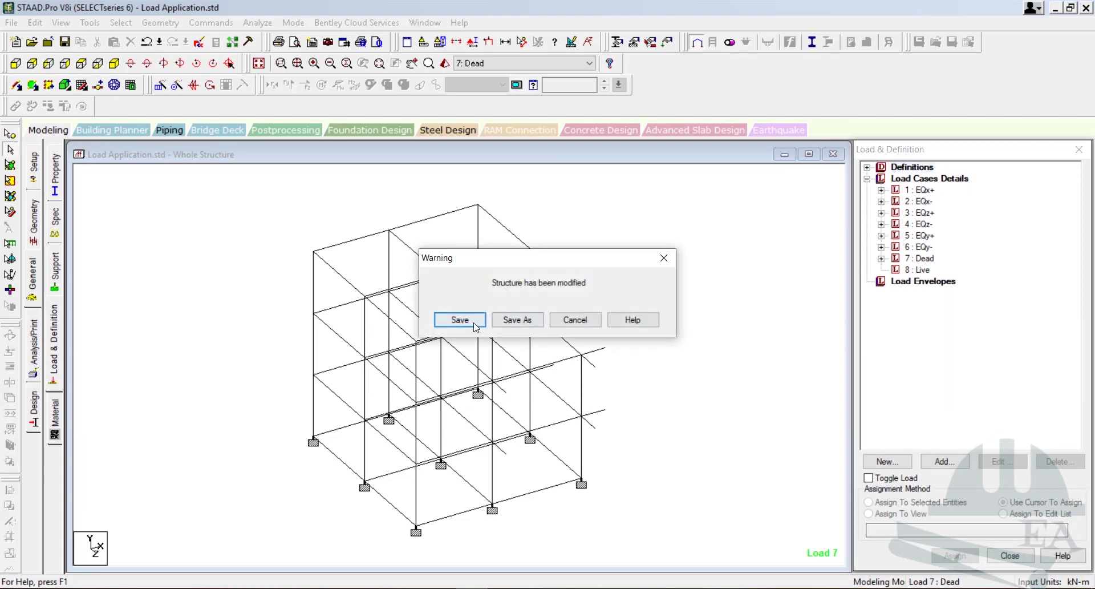
pyautogui.click(454, 317)
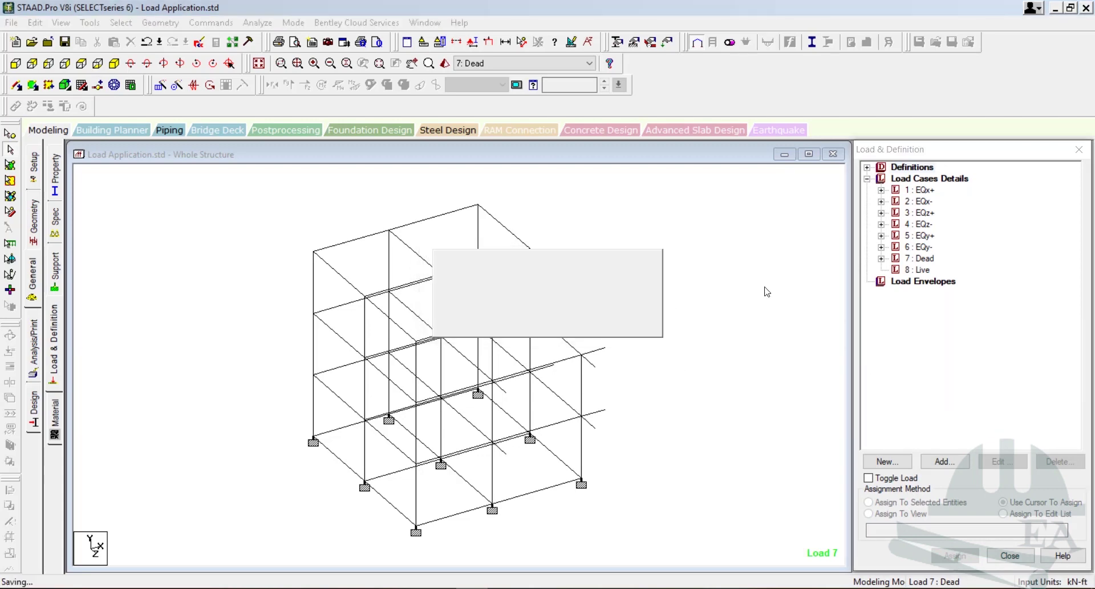
# - Start a new load item for load case 7: Dead and open the member load types
pyautogui.click(882, 258)
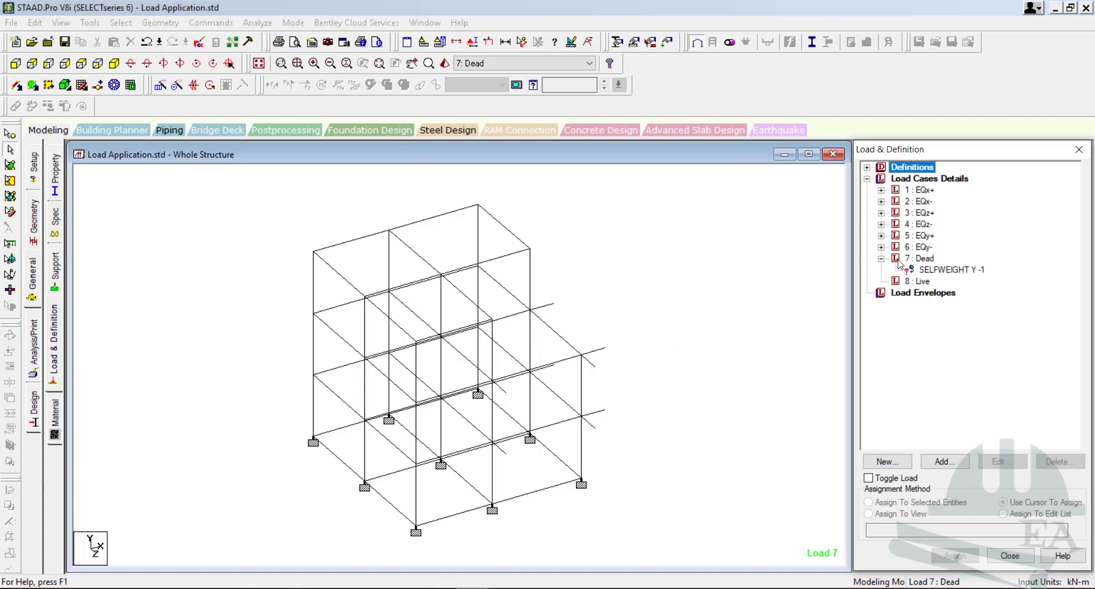
pyautogui.click(924, 259)
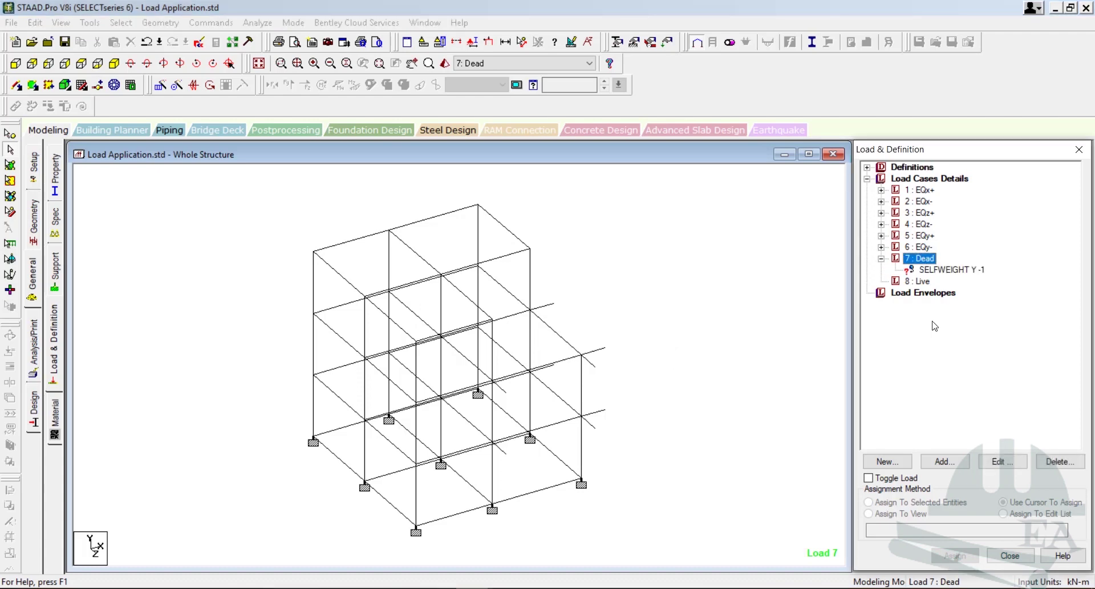
pyautogui.click(948, 461)
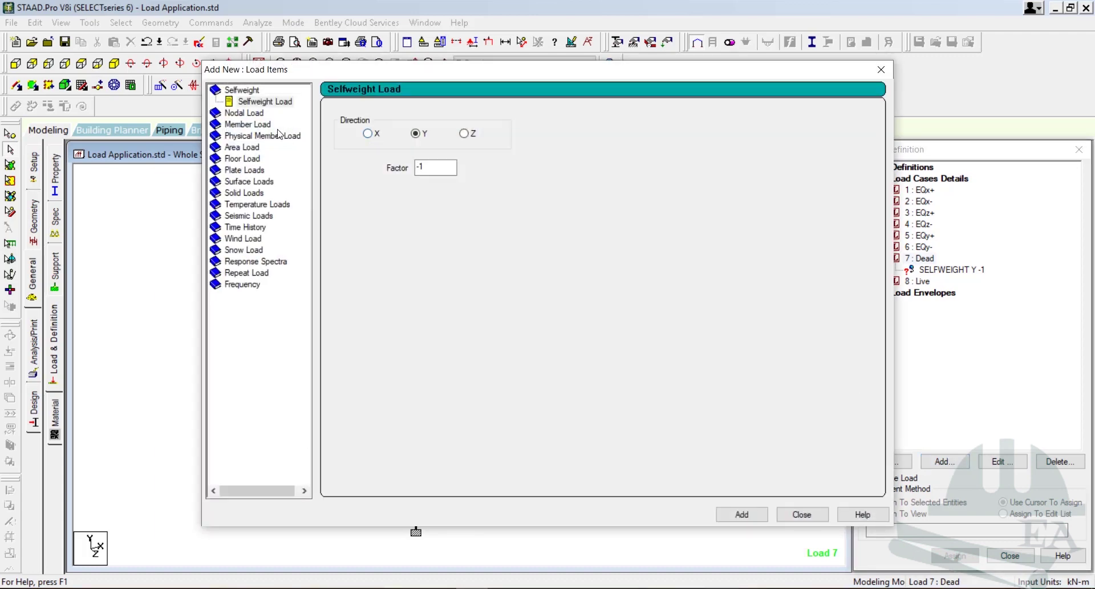
pyautogui.click(249, 124)
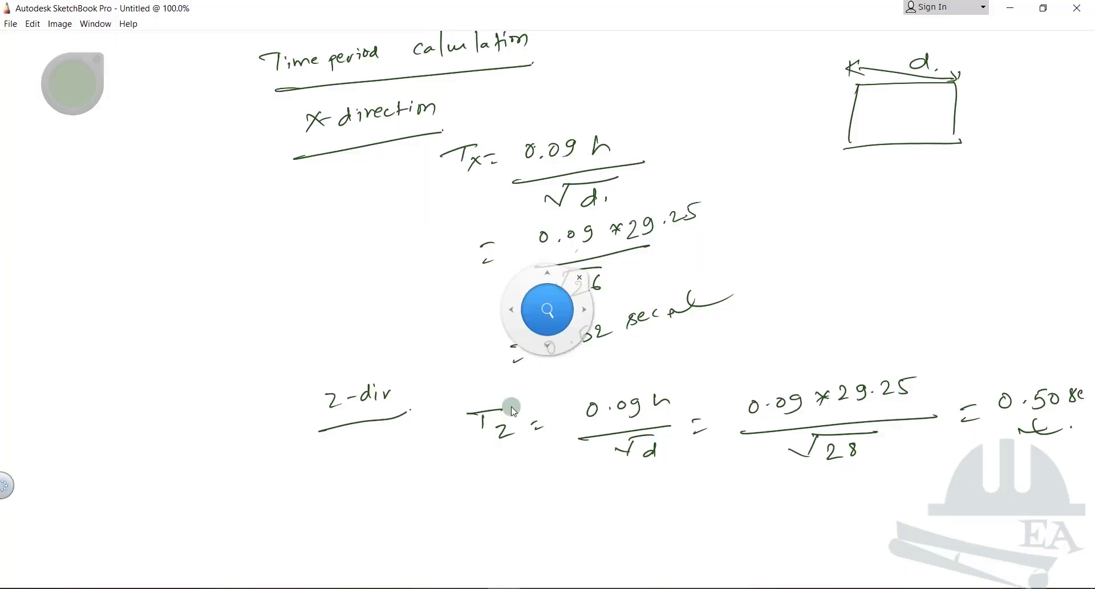
# - Switch to SketchBook, clear the old calculation and sketch a beam with a triangular support at one end and a roller at the other
pyautogui.press('Delete')
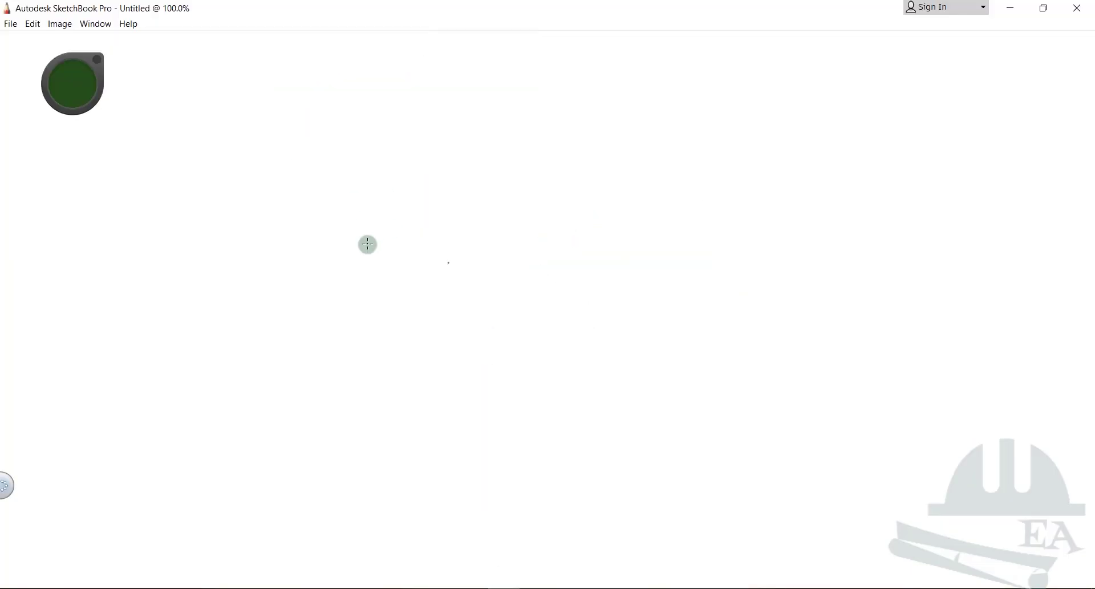
pyautogui.moveTo(372, 244); pyautogui.dragTo(709, 210)
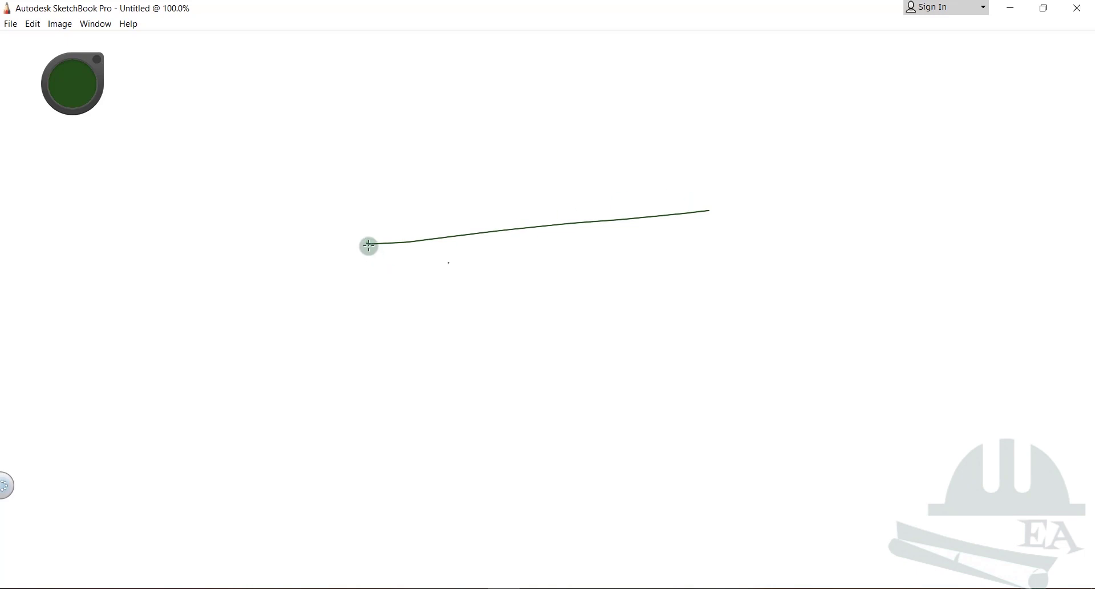
pyautogui.moveTo(368, 244); pyautogui.dragTo(374, 242)
pyautogui.moveTo(710, 212); pyautogui.dragTo(721, 214)
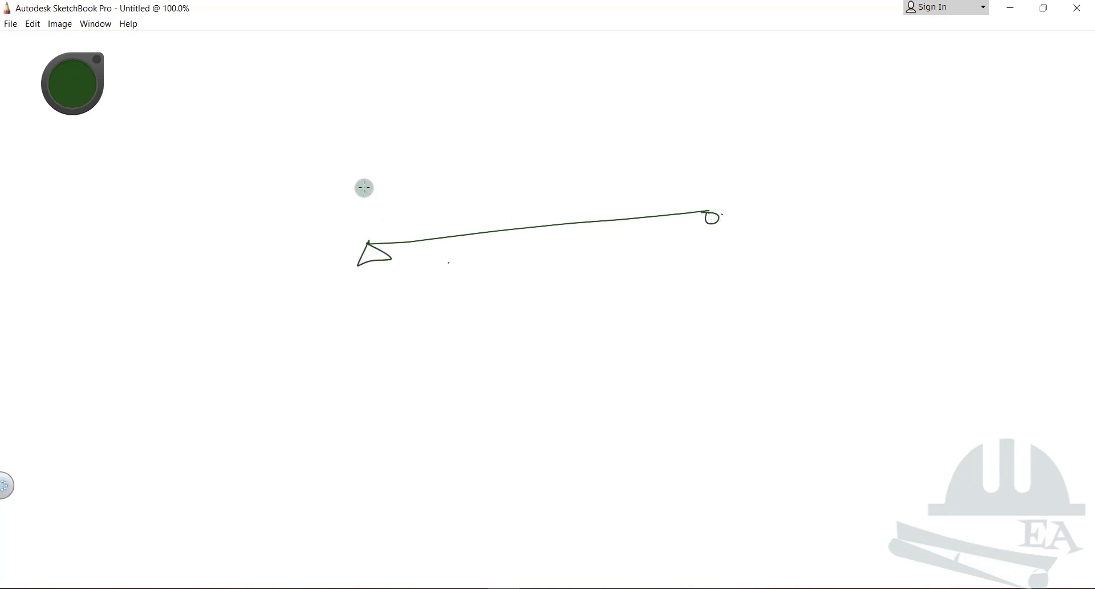
# - Sketch a wall standing on the beam as a three-dimensional box with a visible top and end face
pyautogui.moveTo(342, 108)
pyautogui.mouseDown()
pyautogui.moveTo(350, 153)
pyautogui.moveTo(344, 101)
pyautogui.moveTo(606, 92)
pyautogui.mouseUp()
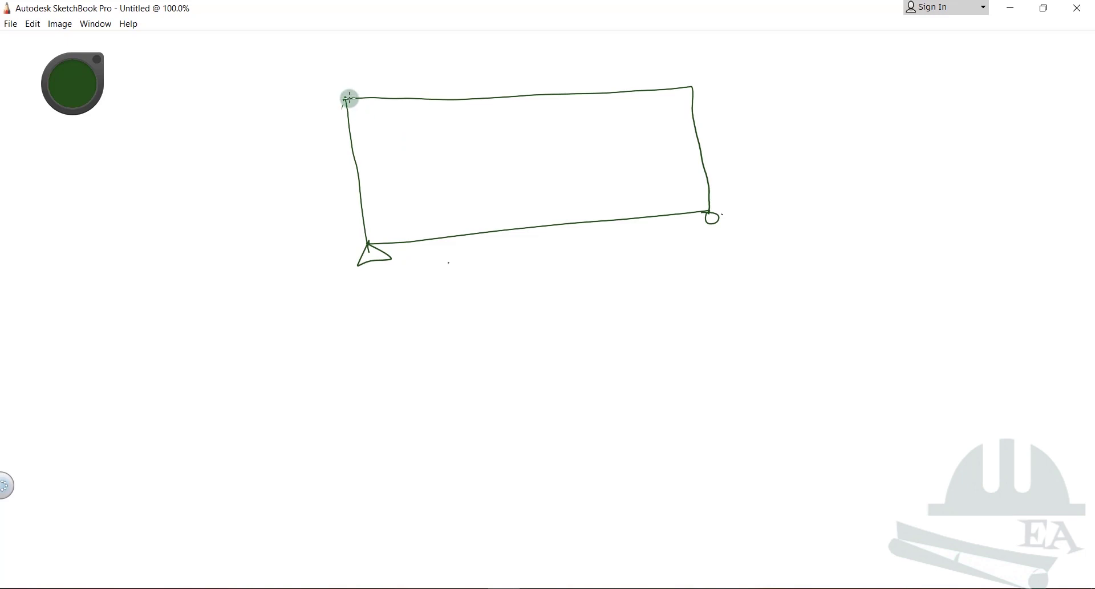
pyautogui.moveTo(343, 95)
pyautogui.mouseDown()
pyautogui.moveTo(363, 81)
pyautogui.moveTo(410, 70)
pyautogui.moveTo(723, 55)
pyautogui.mouseUp()
pyautogui.moveTo(689, 86); pyautogui.dragTo(722, 56)
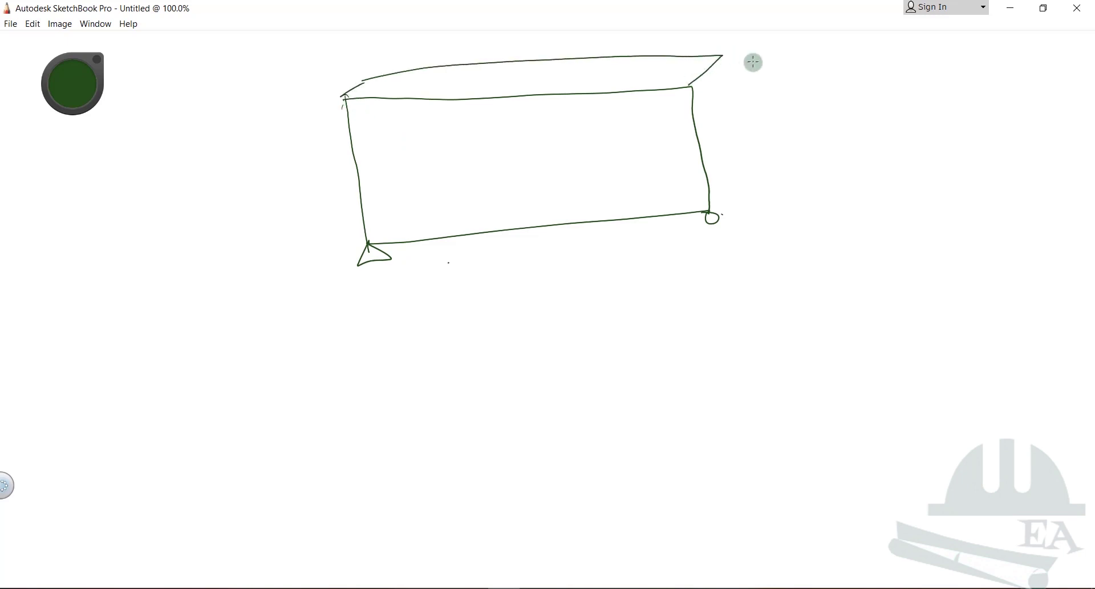
pyautogui.moveTo(745, 189); pyautogui.dragTo(709, 213)
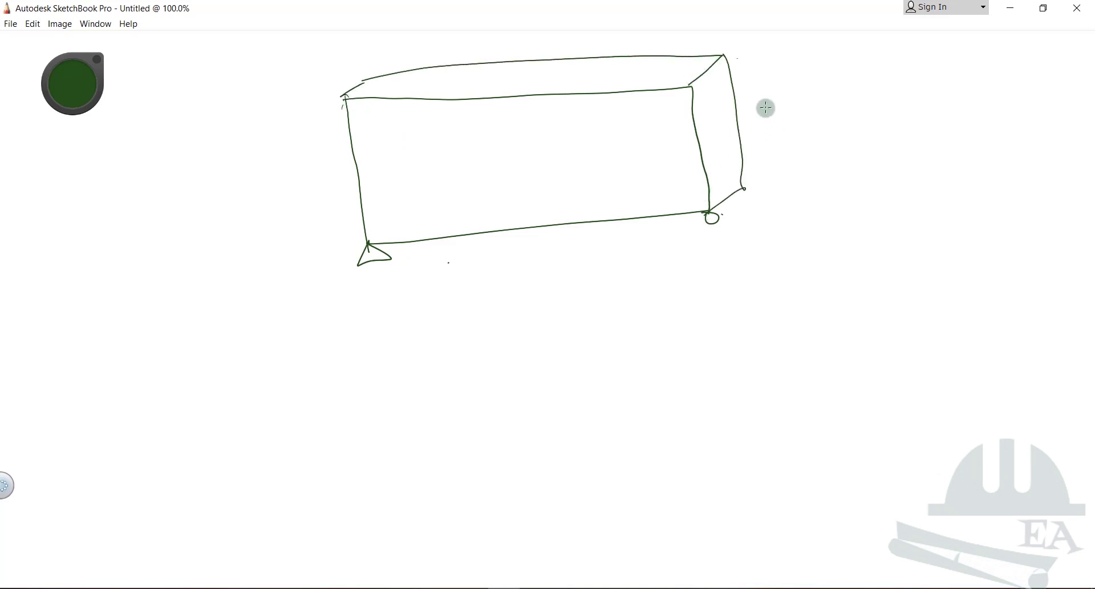
# - Label the wall's end face as underlined "Bricks" with a pointer and write "IS 875 part" beside it
pyautogui.moveTo(755, 101); pyautogui.dragTo(756, 124)
pyautogui.moveTo(782, 104)
pyautogui.mouseDown()
pyautogui.moveTo(758, 111)
pyautogui.moveTo(839, 93)
pyautogui.moveTo(879, 98)
pyautogui.mouseUp()
pyautogui.moveTo(787, 128); pyautogui.dragTo(877, 116)
pyautogui.click(899, 110)
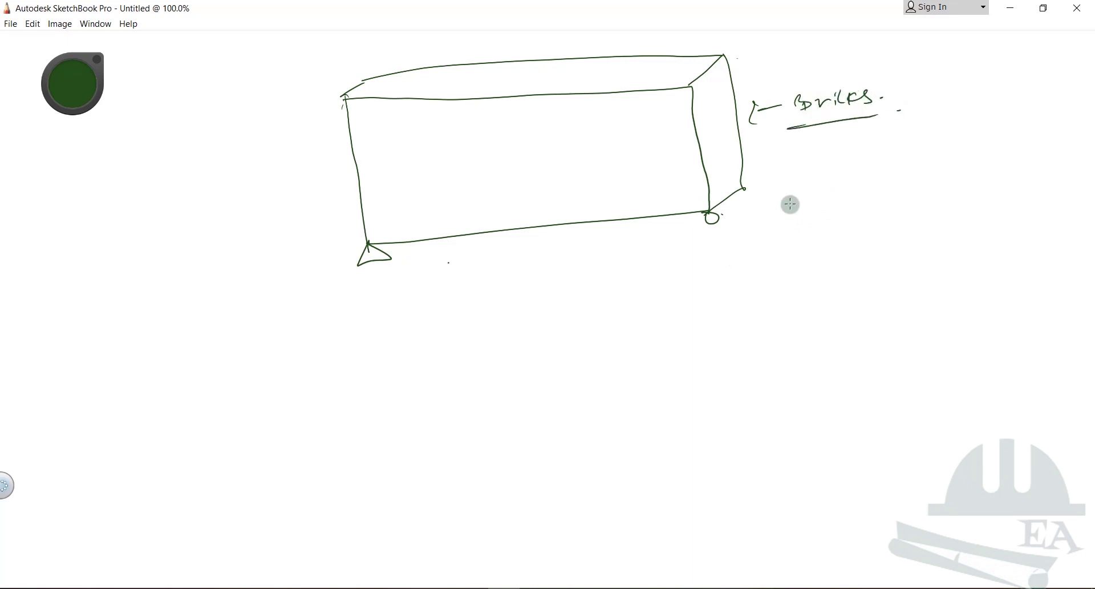
pyautogui.moveTo(923, 113)
pyautogui.mouseDown()
pyautogui.moveTo(932, 128)
pyautogui.moveTo(968, 110)
pyautogui.moveTo(989, 125)
pyautogui.mouseUp()
pyautogui.moveTo(1004, 109)
pyautogui.mouseDown()
pyautogui.moveTo(997, 122)
pyautogui.moveTo(1062, 106)
pyautogui.mouseUp()
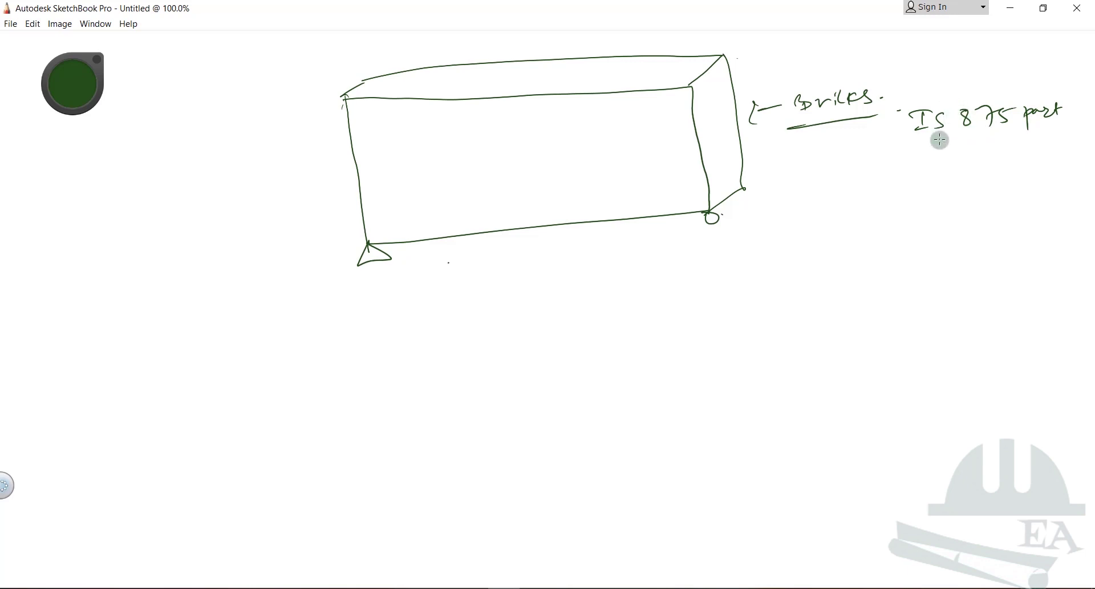
# - Write the brick unit weight 19 kN/m³ underlined below the code reference, with a gamma symbol in front
pyautogui.moveTo(923, 174)
pyautogui.mouseDown()
pyautogui.moveTo(925, 193)
pyautogui.moveTo(937, 179)
pyautogui.moveTo(942, 194)
pyautogui.mouseUp()
pyautogui.moveTo(963, 174)
pyautogui.mouseDown()
pyautogui.moveTo(965, 190)
pyautogui.moveTo(1005, 166)
pyautogui.moveTo(1054, 165)
pyautogui.mouseUp()
pyautogui.moveTo(909, 215); pyautogui.dragTo(1046, 199)
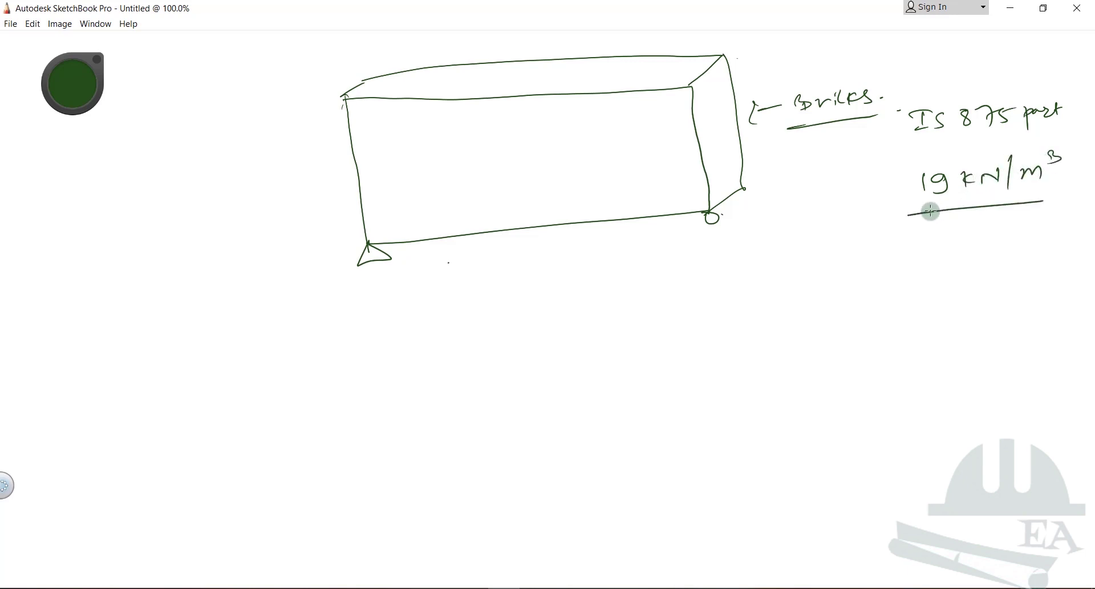
pyautogui.click(1056, 195)
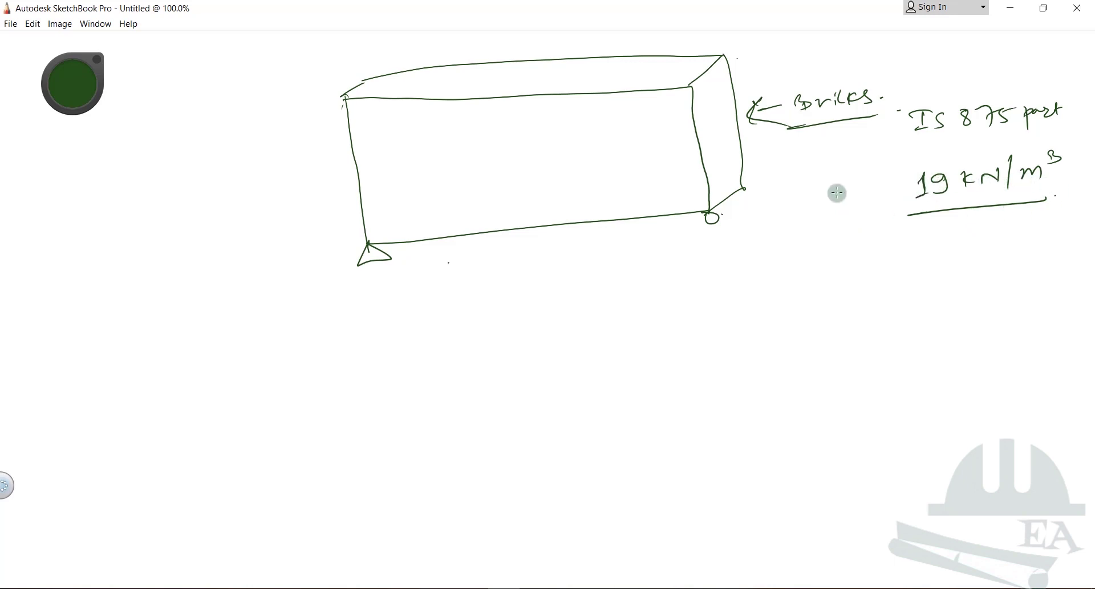
pyautogui.moveTo(850, 183); pyautogui.dragTo(865, 168)
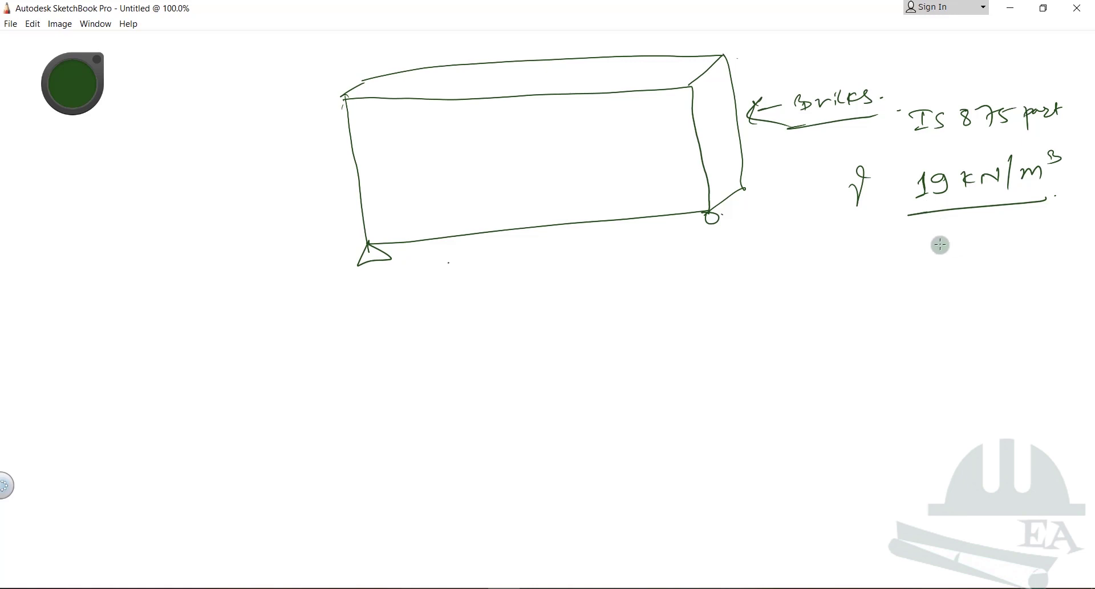
# - Write a circled A with the unit (m²) under the unit weight and a circled kN/m below it
pyautogui.moveTo(950, 256)
pyautogui.mouseDown()
pyautogui.moveTo(959, 240)
pyautogui.moveTo(973, 252)
pyautogui.moveTo(959, 231)
pyautogui.mouseUp()
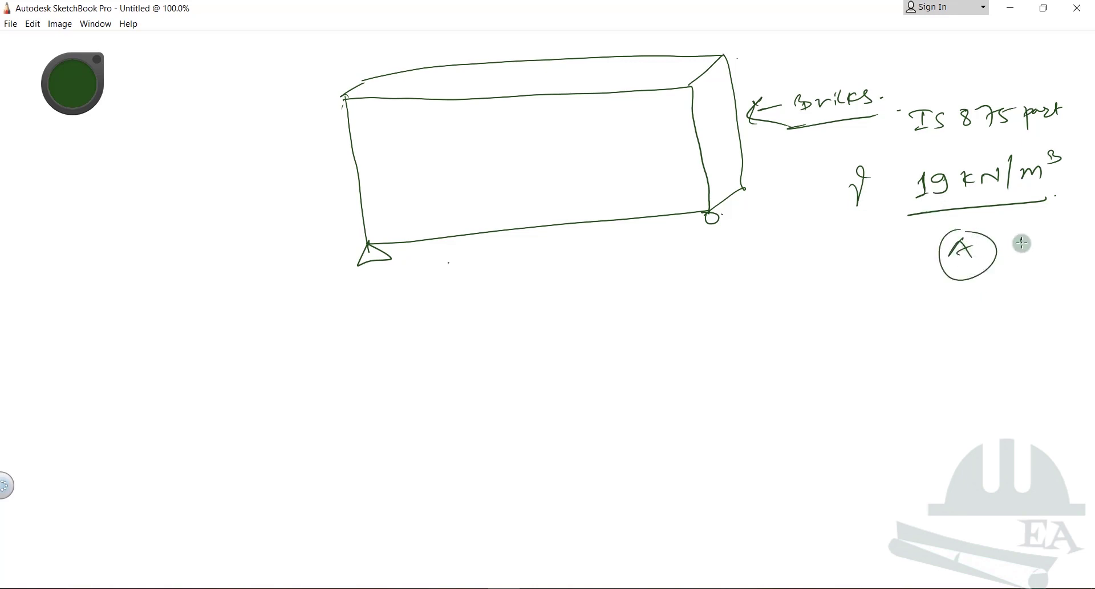
pyautogui.moveTo(1014, 233)
pyautogui.mouseDown()
pyautogui.moveTo(1012, 258)
pyautogui.moveTo(1046, 239)
pyautogui.mouseUp()
pyautogui.moveTo(1048, 230); pyautogui.dragTo(1054, 244)
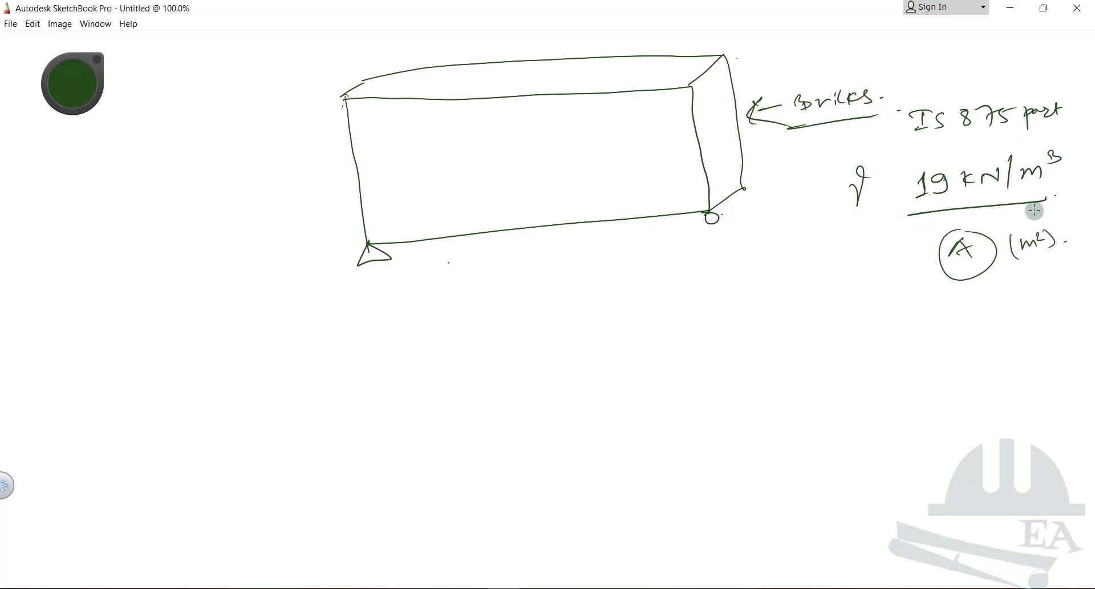
pyautogui.moveTo(975, 350); pyautogui.dragTo(974, 372)
pyautogui.moveTo(1019, 336)
pyautogui.mouseDown()
pyautogui.moveTo(1011, 368)
pyautogui.moveTo(1048, 355)
pyautogui.mouseUp()
pyautogui.moveTo(1050, 311)
pyautogui.mouseDown()
pyautogui.moveTo(955, 403)
pyautogui.moveTo(1085, 343)
pyautogui.moveTo(1034, 320)
pyautogui.mouseUp()
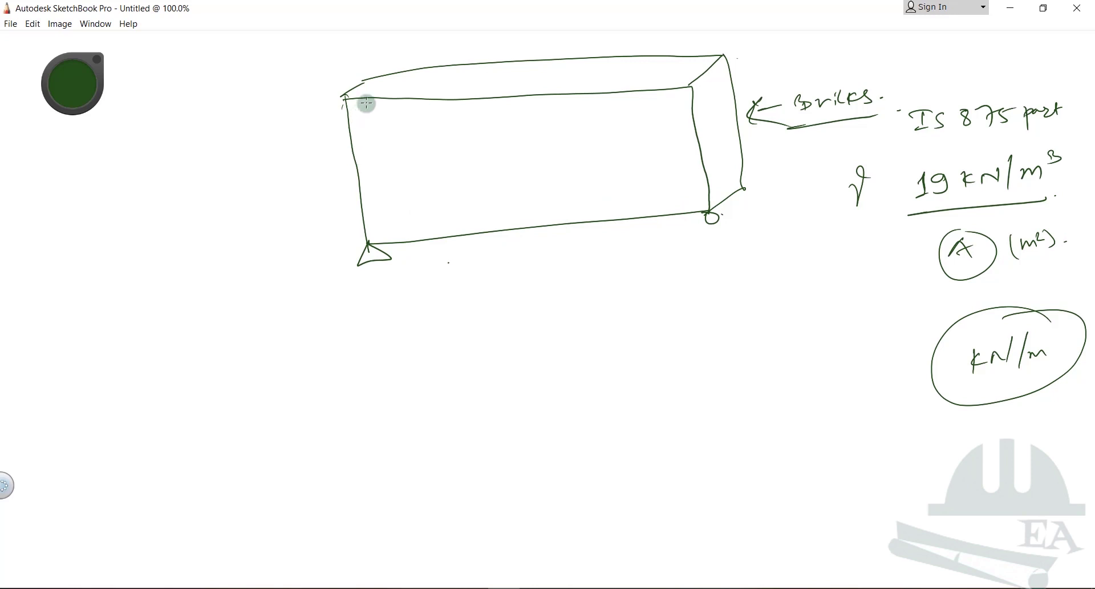
# - Draw arrows marking the wall's height and thickness and place dots along the beam line
pyautogui.moveTo(323, 112); pyautogui.dragTo(354, 244)
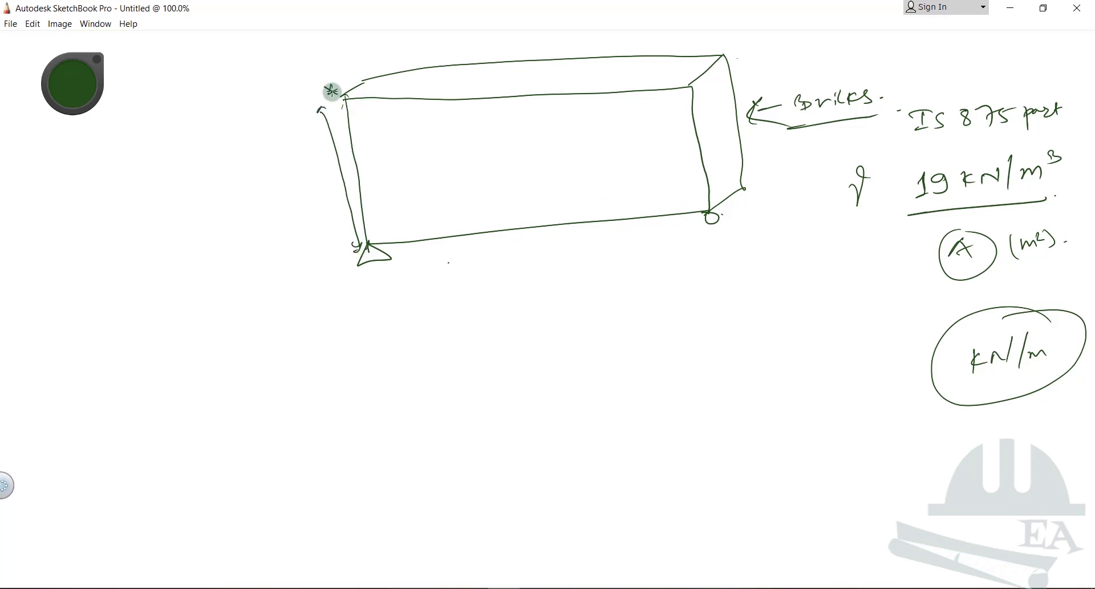
pyautogui.moveTo(331, 91); pyautogui.dragTo(347, 77)
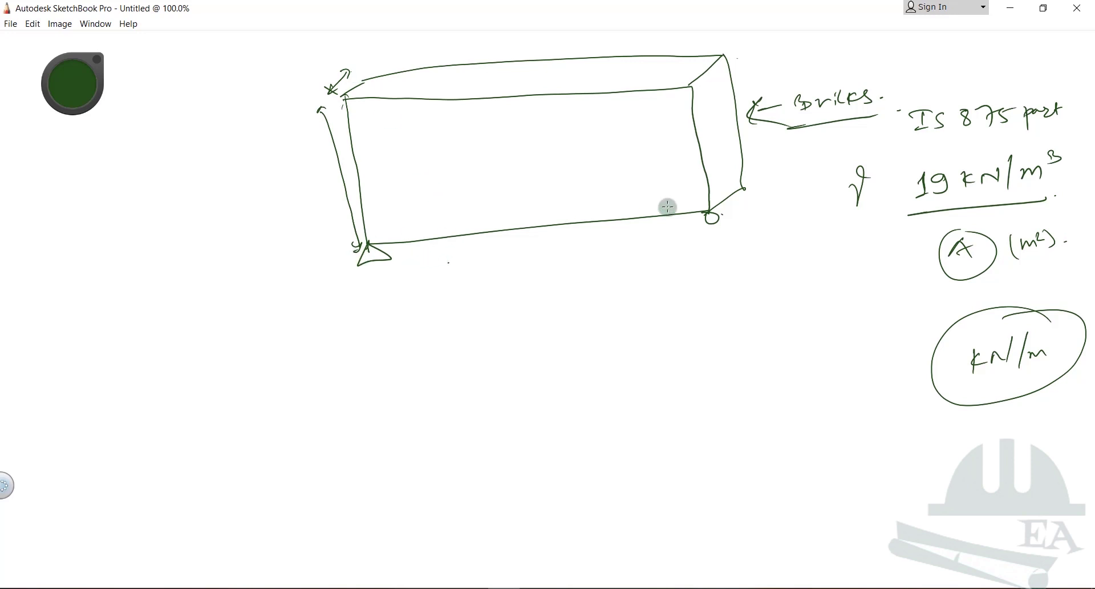
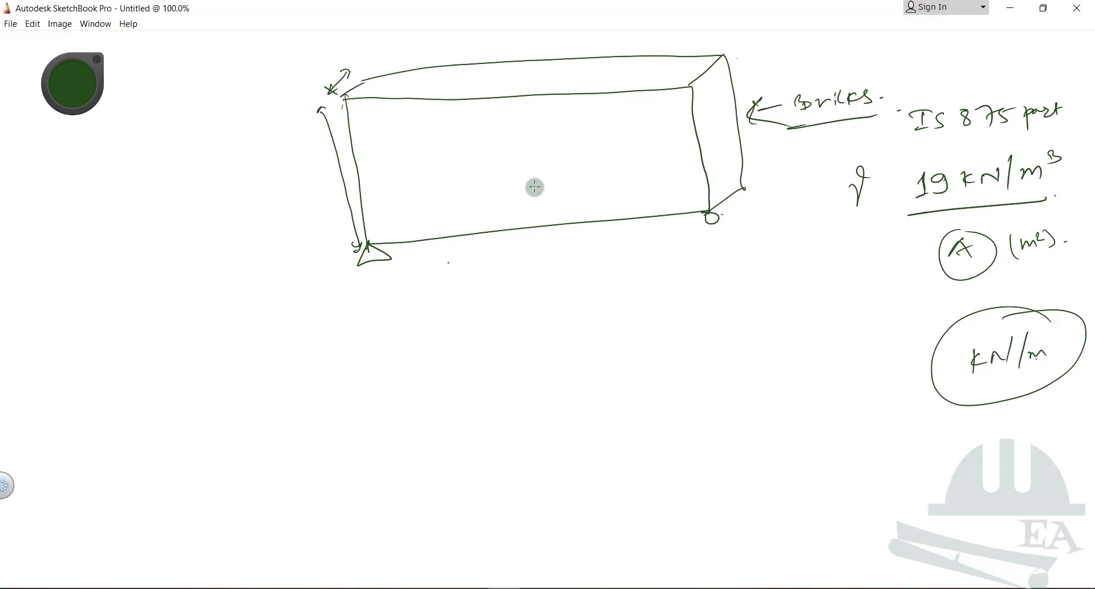
pyautogui.click(523, 231)
pyautogui.click(572, 224)
pyautogui.click(618, 215)
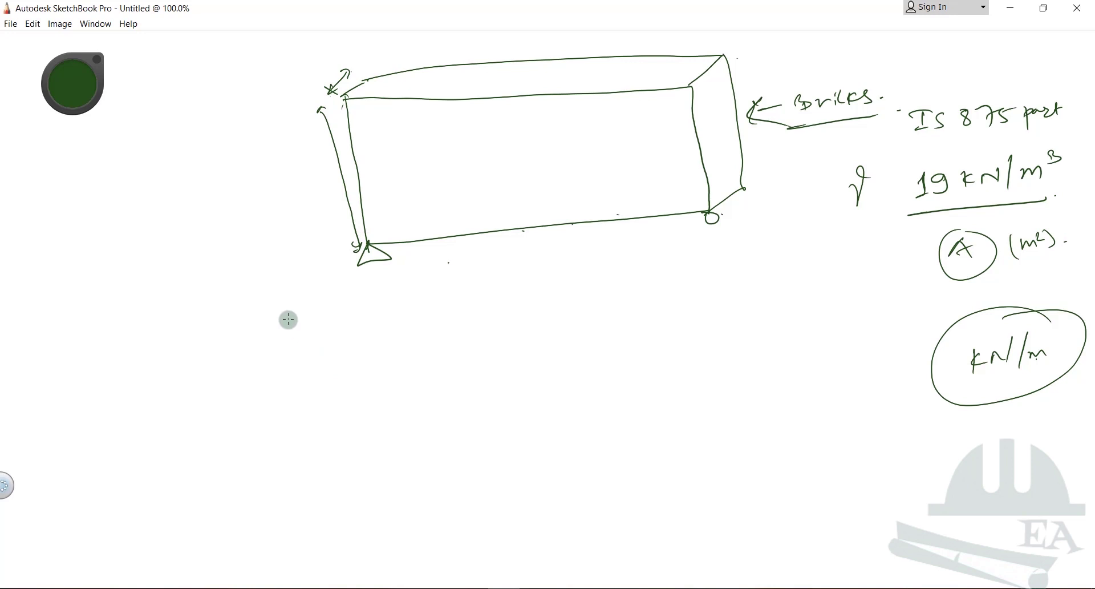
# - Write the wall thickness T = 0.23 m under the sketch and begin an H = line below it
pyautogui.moveTo(273, 321); pyautogui.dragTo(296, 317)
pyautogui.moveTo(289, 315)
pyautogui.mouseDown()
pyautogui.moveTo(290, 332)
pyautogui.moveTo(315, 325)
pyautogui.mouseUp()
pyautogui.moveTo(310, 335); pyautogui.dragTo(442, 307)
pyautogui.click(373, 320)
pyautogui.click(453, 305)
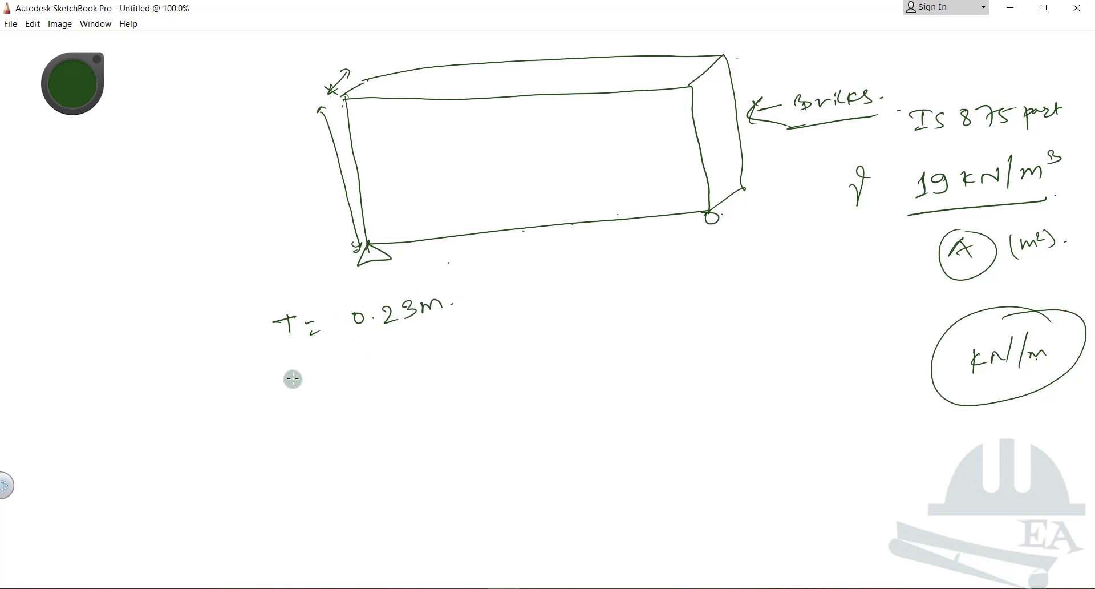
pyautogui.moveTo(291, 374)
pyautogui.mouseDown()
pyautogui.moveTo(291, 394)
pyautogui.moveTo(304, 392)
pyautogui.mouseUp()
pyautogui.moveTo(319, 374); pyautogui.dragTo(326, 372)
pyautogui.moveTo(324, 386); pyautogui.dragTo(328, 387)
# - Switch to the AutoCAD drawing and examine the storey height between slab and upper beam in the building section
pyautogui.moveTo(799, 586)
pyautogui.click(799, 542)
pyautogui.scroll(-5, 730, 394)
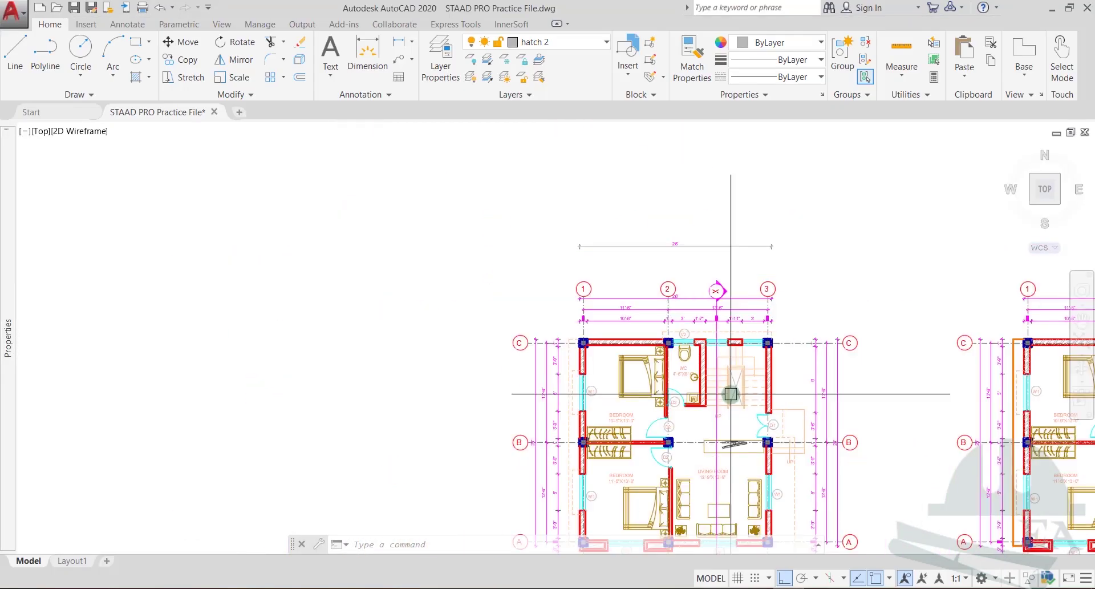
pyautogui.scroll(-2, 730, 394)
pyautogui.scroll(3, 511, 353)
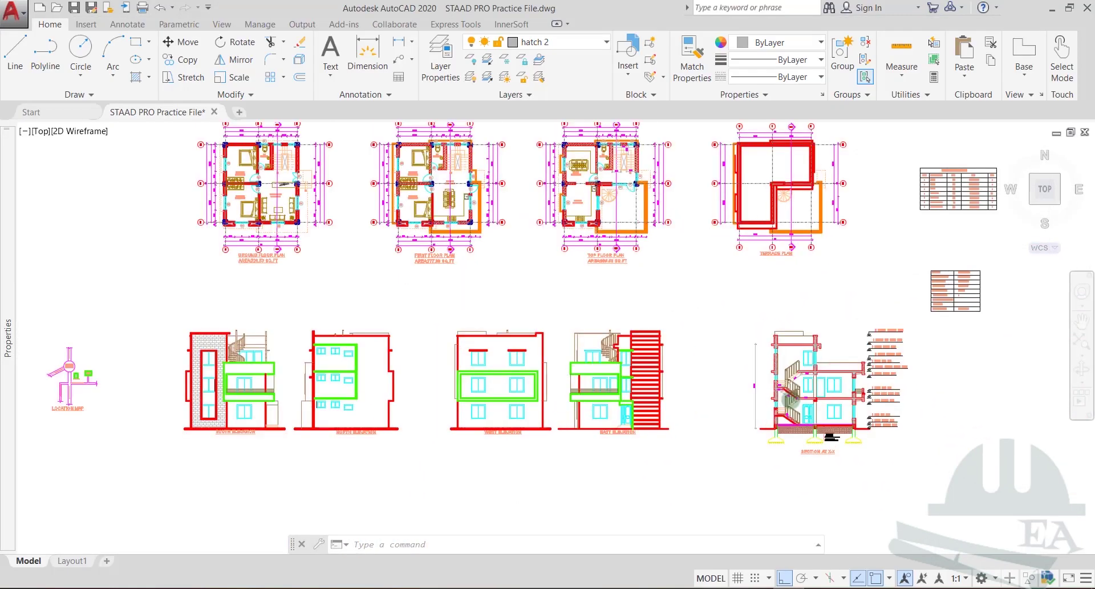
pyautogui.moveTo(511, 354)
pyautogui.mouseDown(button='middle')
pyautogui.moveTo(864, 401)
pyautogui.moveTo(639, 321)
pyautogui.mouseUp(button='middle')
pyautogui.scroll(3, 655, 320)
pyautogui.scroll(-1, 655, 325)
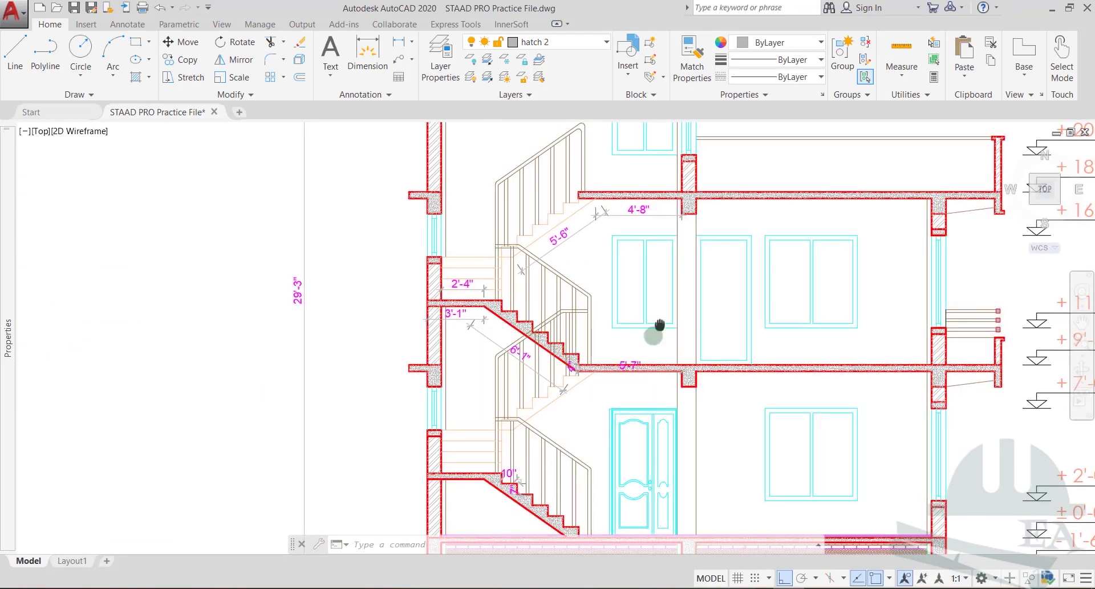
pyautogui.scroll(2, 624, 355)
pyautogui.scroll(3, 624, 354)
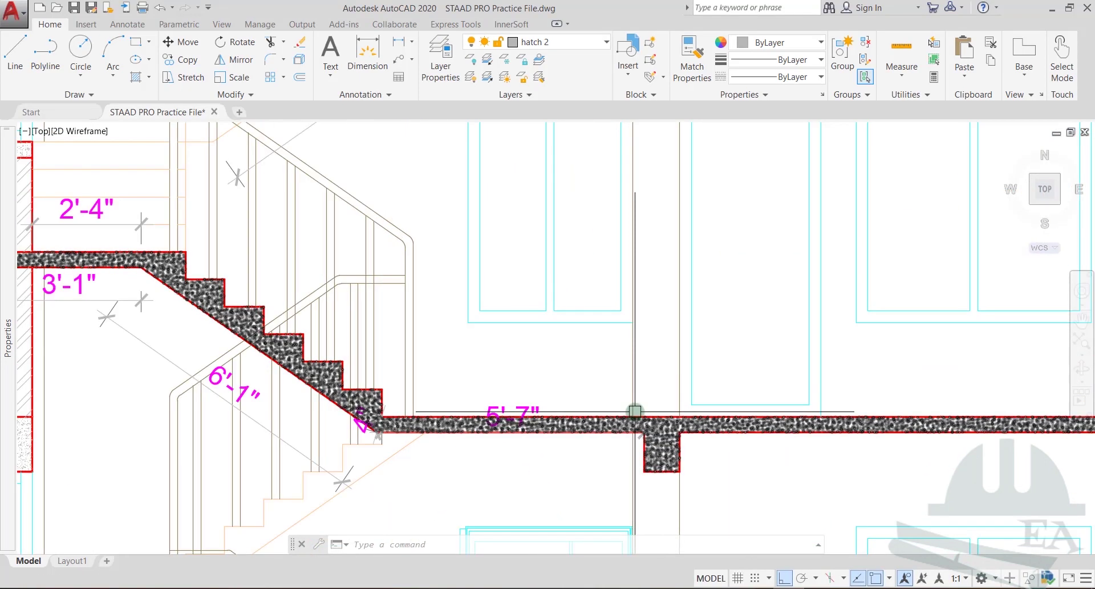
pyautogui.scroll(-2, 631, 408)
pyautogui.moveTo(631, 409); pyautogui.dragTo(639, 462, button='middle')
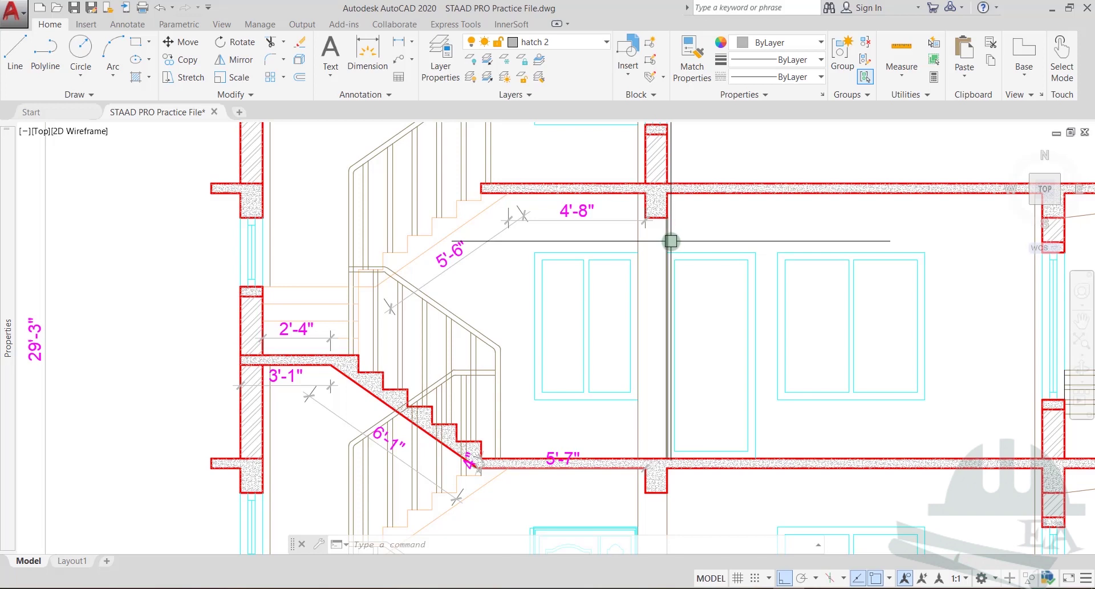
# - Add a vertical linear dimension from the upper surface of the first-floor slab to the underside of the beam above
pyautogui.click(399, 46)
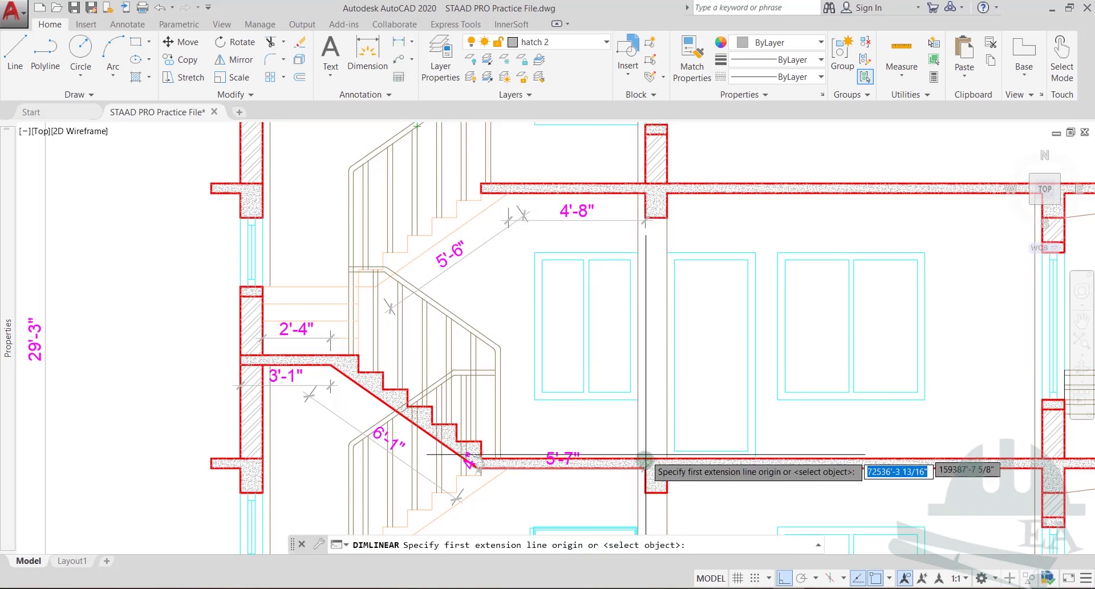
pyautogui.scroll(4, 645, 459)
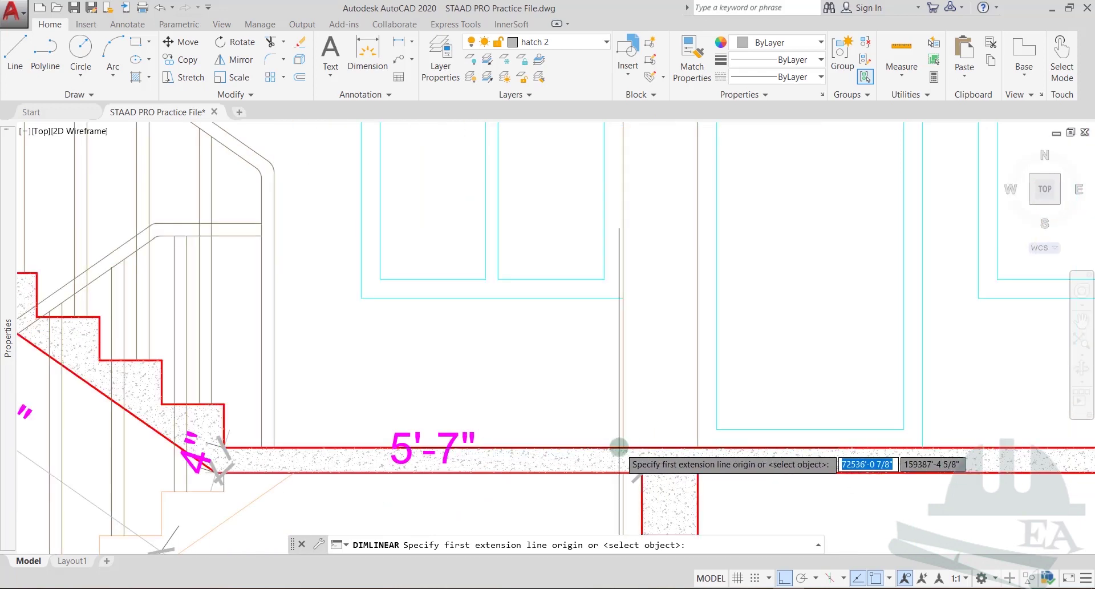
pyautogui.click(619, 446)
pyautogui.scroll(-4, 645, 342)
pyautogui.scroll(1, 649, 282)
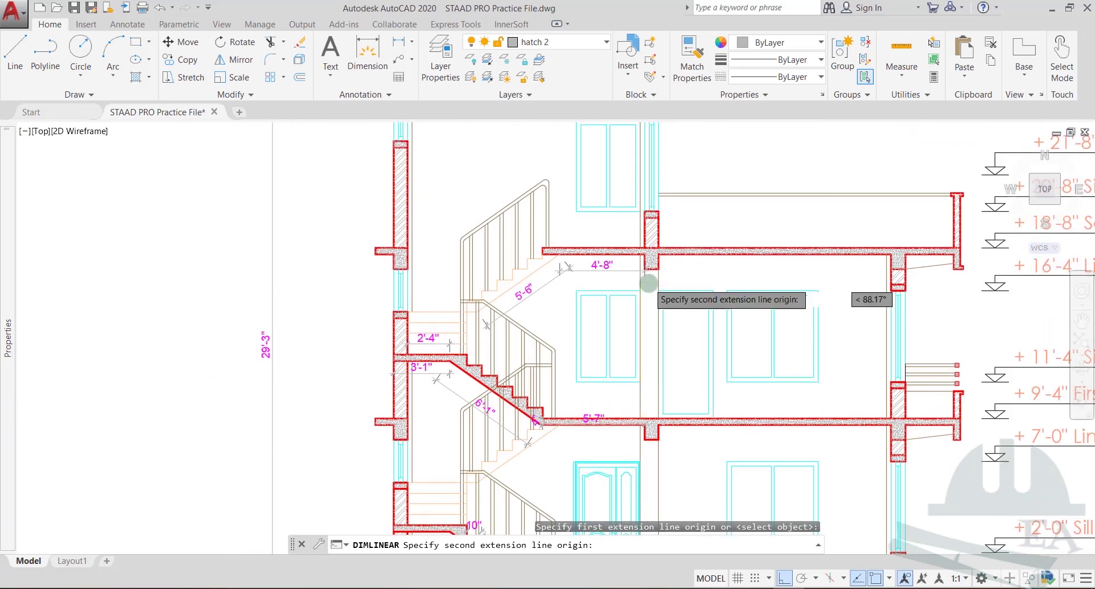
pyautogui.scroll(6, 648, 283)
pyautogui.scroll(2, 628, 232)
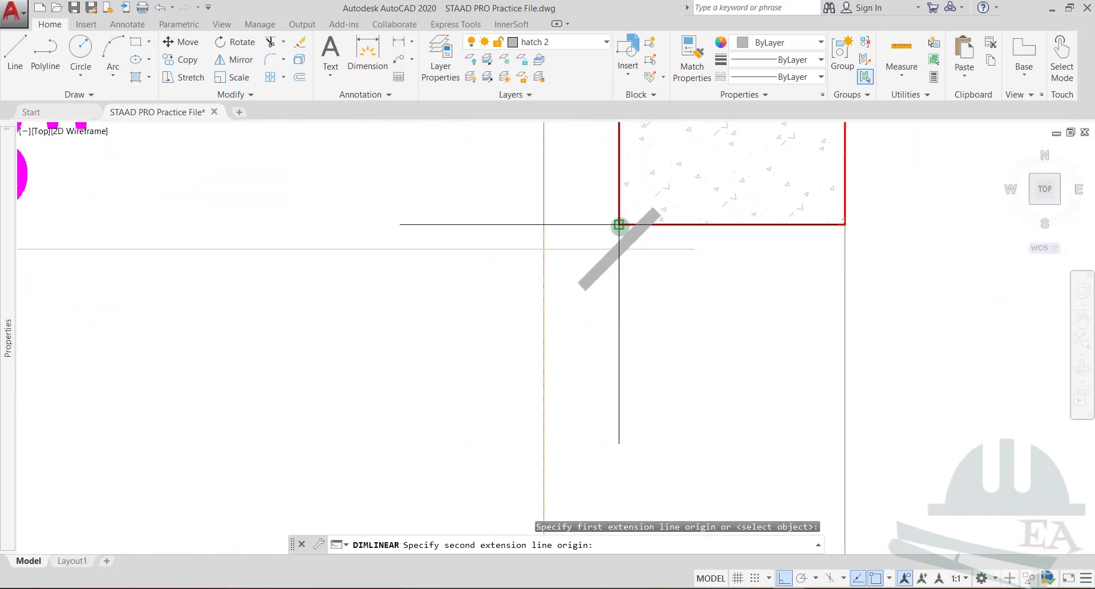
pyautogui.click(619, 224)
pyautogui.scroll(-3, 641, 286)
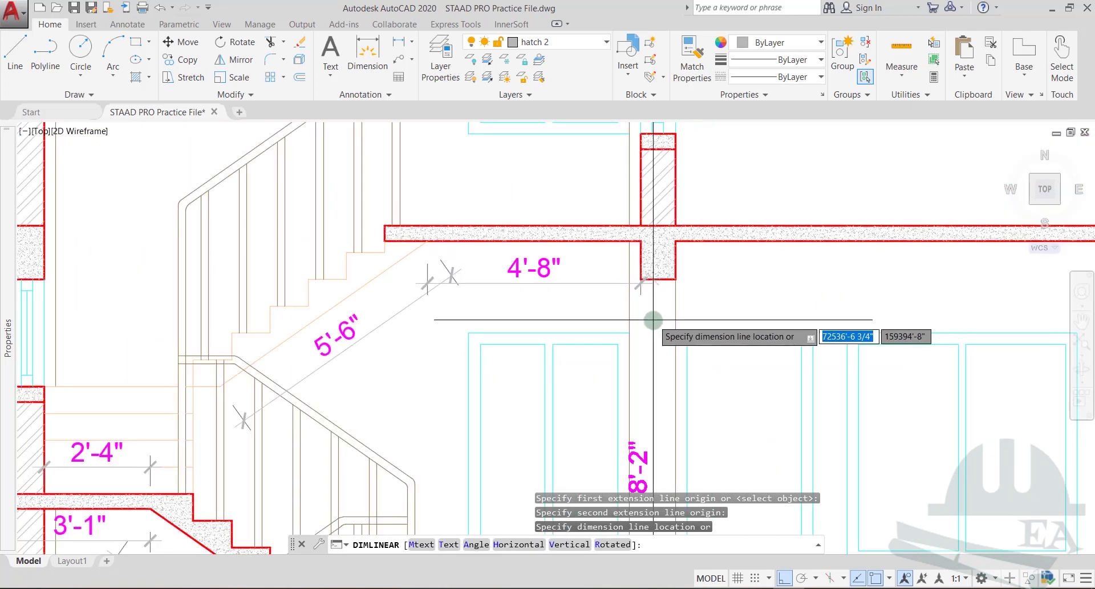
pyautogui.scroll(-1, 645, 268)
pyautogui.click(656, 301)
pyautogui.scroll(-2, 627, 282)
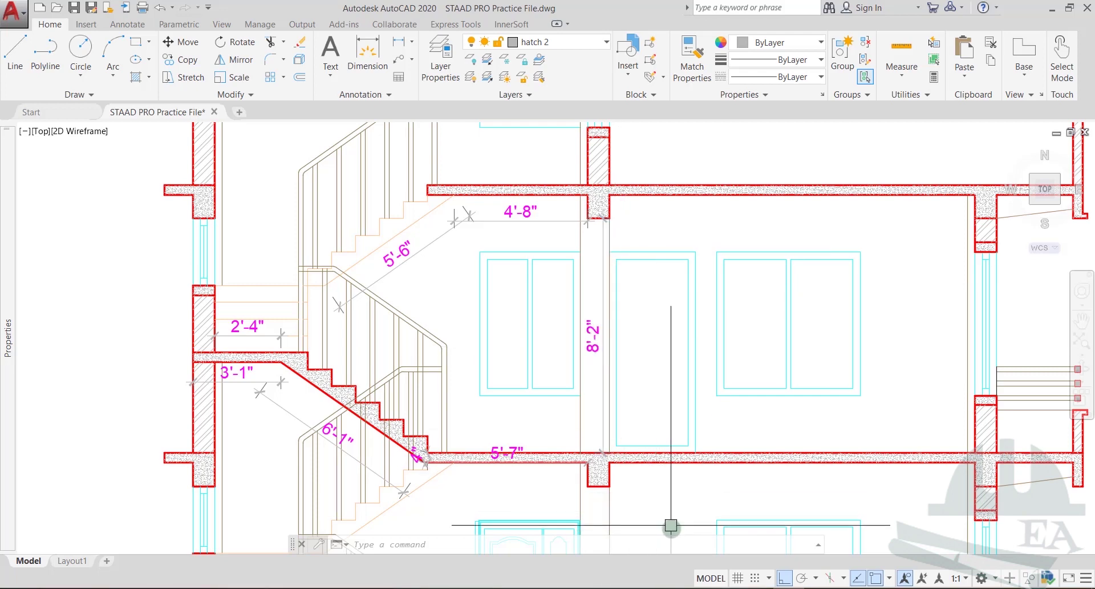
# - Switch to the calculator and convert the wall height to metres by dividing 8 + 2/12 by 3.281
pyautogui.hotkey('alt', 'Tab')
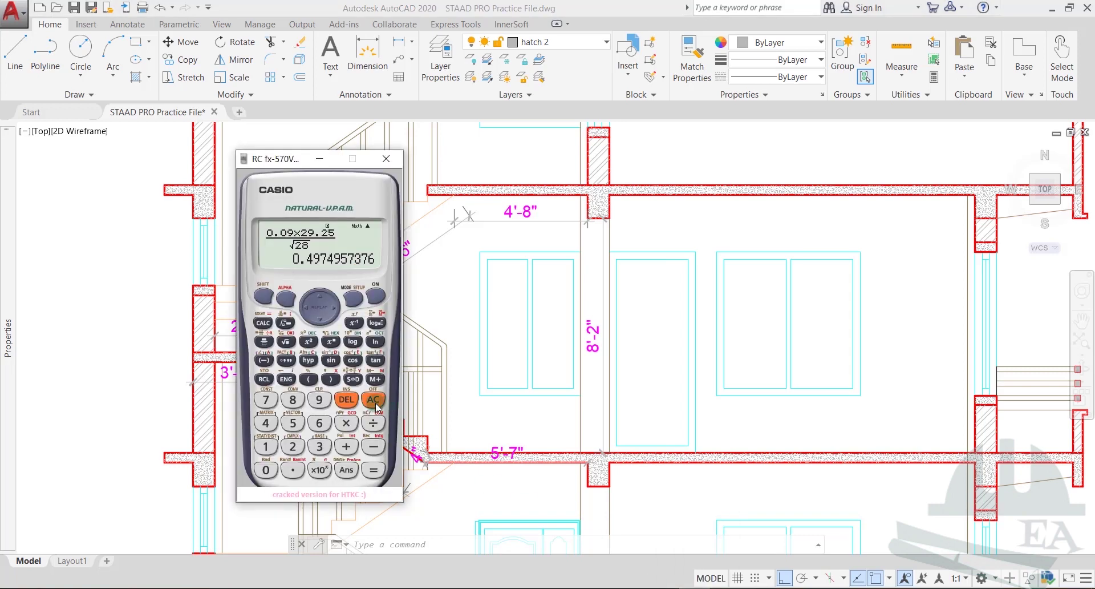
pyautogui.click(374, 400)
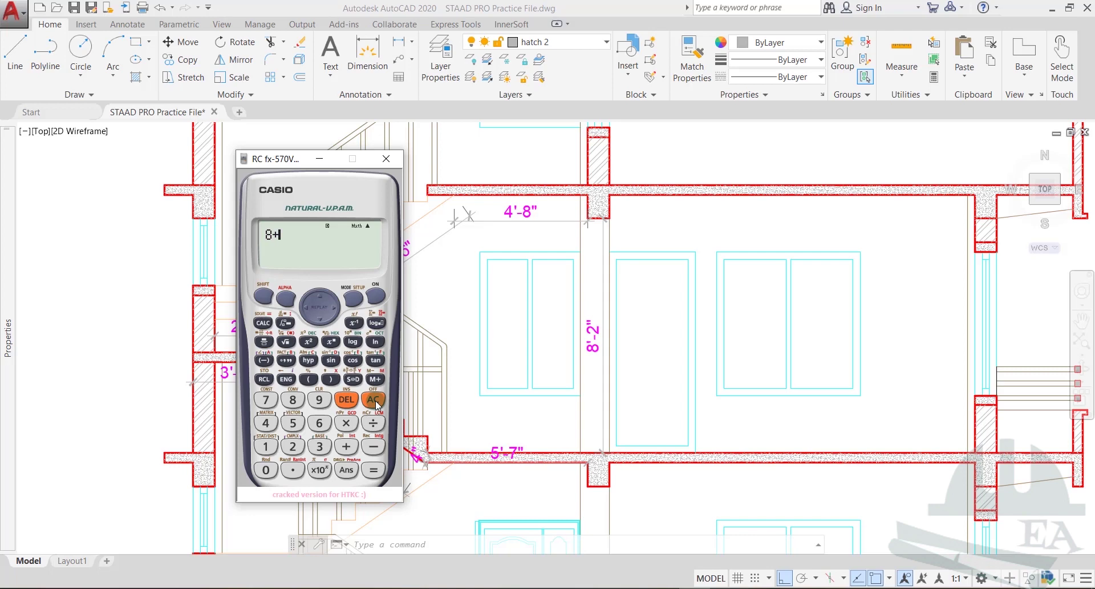
pyautogui.write('/12')
pyautogui.write('3.281')
pyautogui.press('Return')
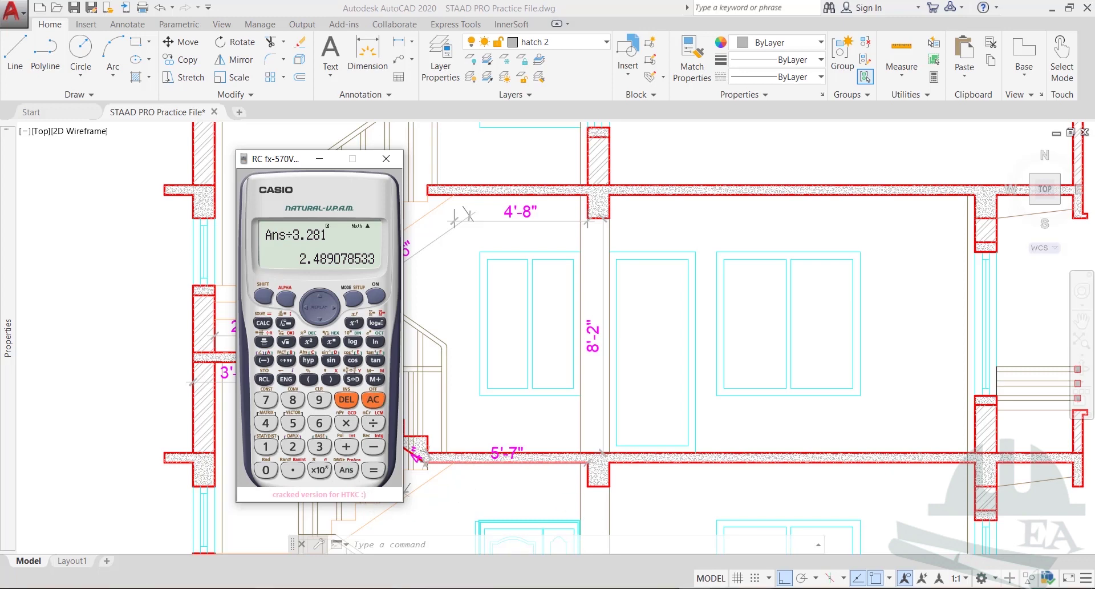
# - Return to SketchBook, complete the wall height as 2.49 m and write A = 2.49 × 0.23 = below it
pyautogui.click(547, 514)
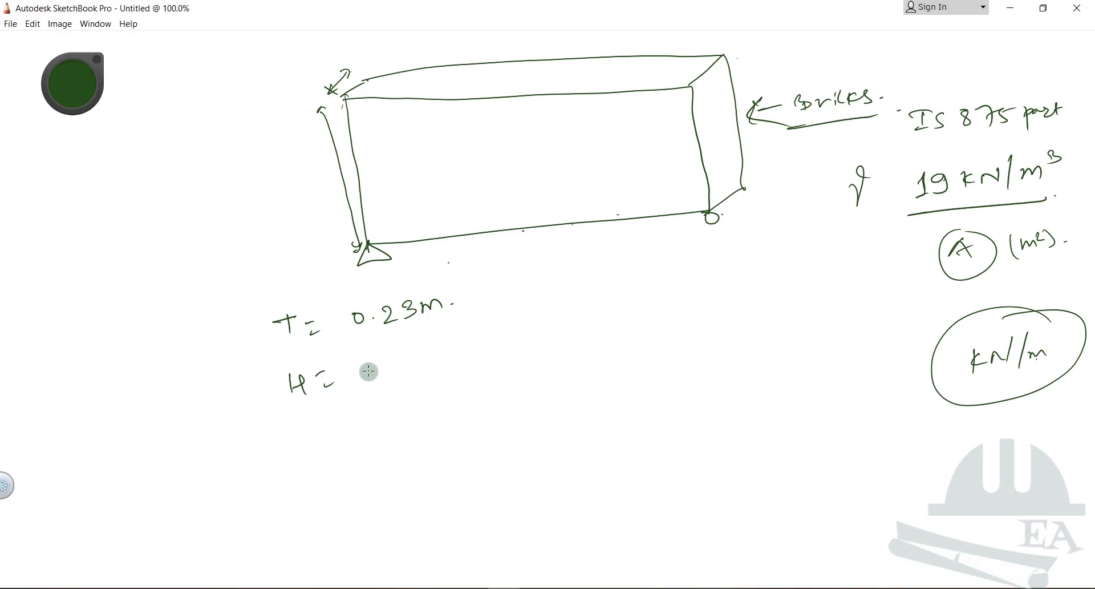
pyautogui.moveTo(370, 370)
pyautogui.mouseDown()
pyautogui.moveTo(393, 362)
pyautogui.moveTo(445, 352)
pyautogui.mouseUp()
pyautogui.click(447, 350)
pyautogui.moveTo(310, 441)
pyautogui.mouseDown()
pyautogui.moveTo(335, 443)
pyautogui.moveTo(512, 374)
pyautogui.moveTo(505, 388)
pyautogui.mouseUp()
pyautogui.moveTo(525, 371); pyautogui.dragTo(541, 367)
pyautogui.moveTo(529, 378); pyautogui.dragTo(545, 373)
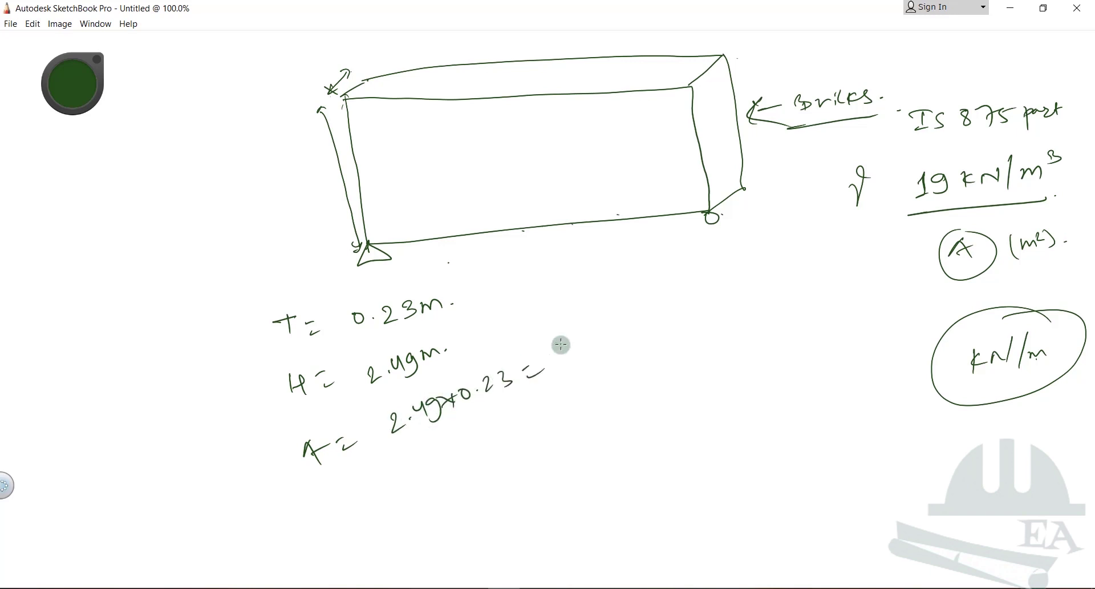
# - Multiply the calculator's previous answer by 0.23 and display the result as a decimal
pyautogui.hotkey('alt', 'Tab')
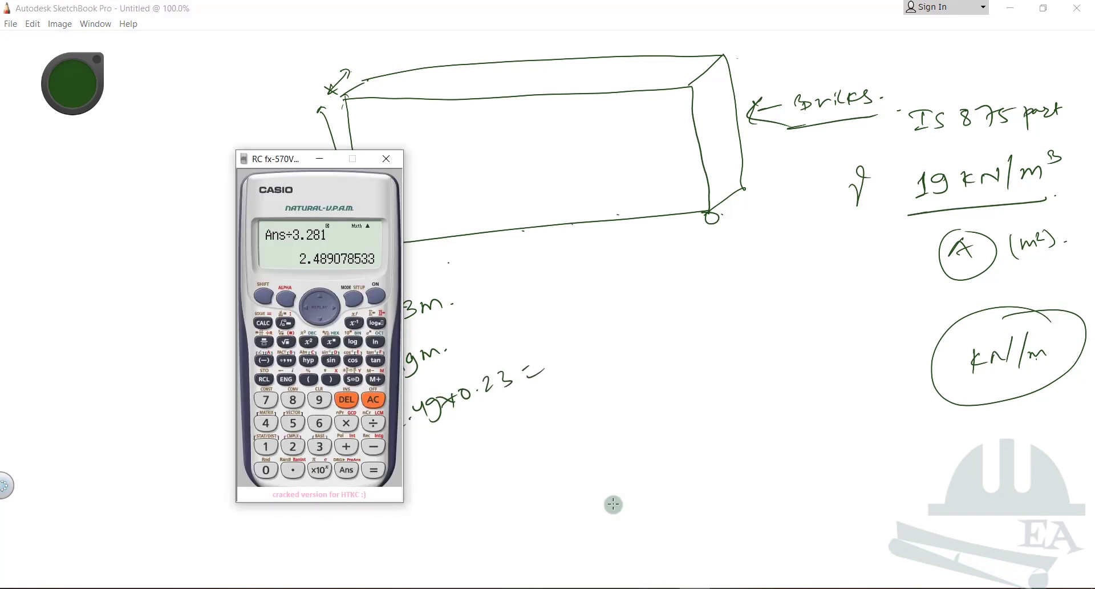
pyautogui.write('*')
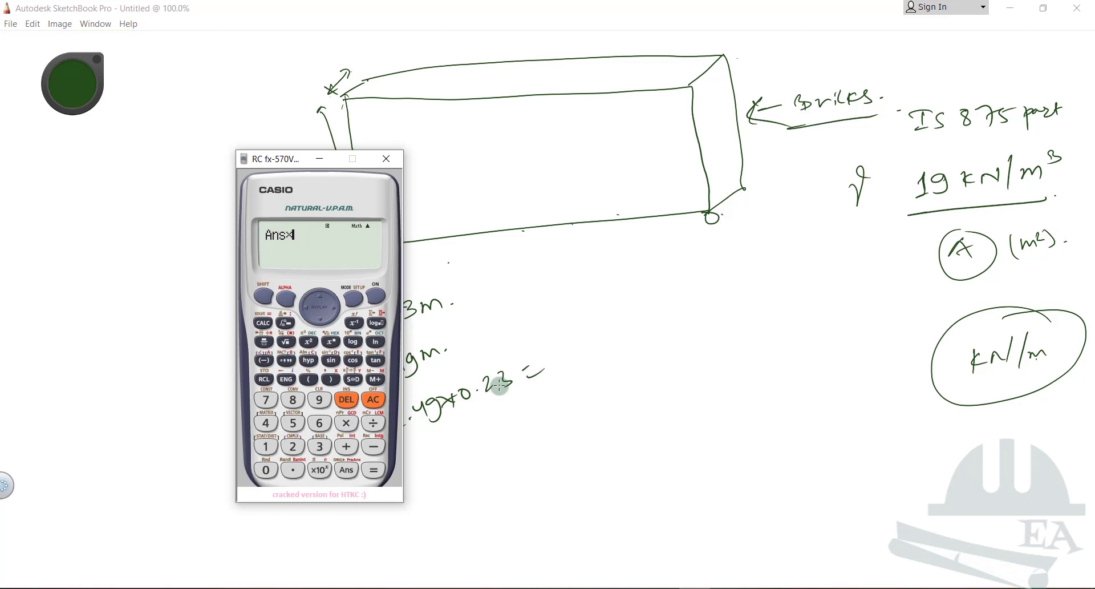
pyautogui.write('0.23')
pyautogui.press('Return')
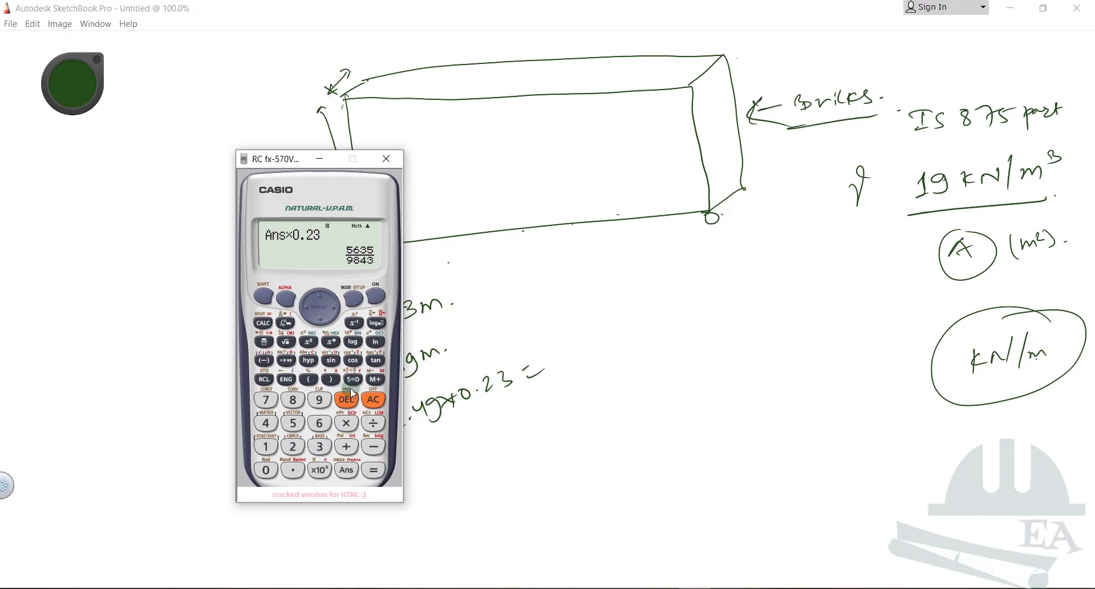
pyautogui.click(353, 382)
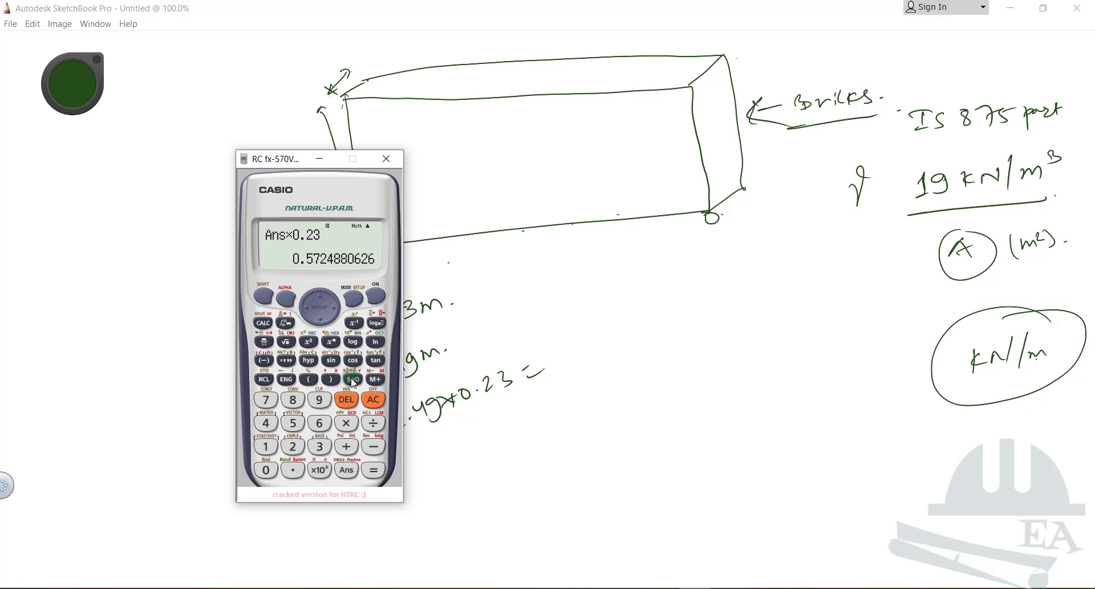
# - Complete the area as 0.572 m² with the unit circled and write Load/kN = 0.572 × 19 = below it
pyautogui.click(556, 355)
pyautogui.click(567, 354)
pyautogui.moveTo(561, 352)
pyautogui.mouseDown()
pyautogui.moveTo(594, 345)
pyautogui.moveTo(648, 286)
pyautogui.moveTo(662, 305)
pyautogui.mouseUp()
pyautogui.click(677, 299)
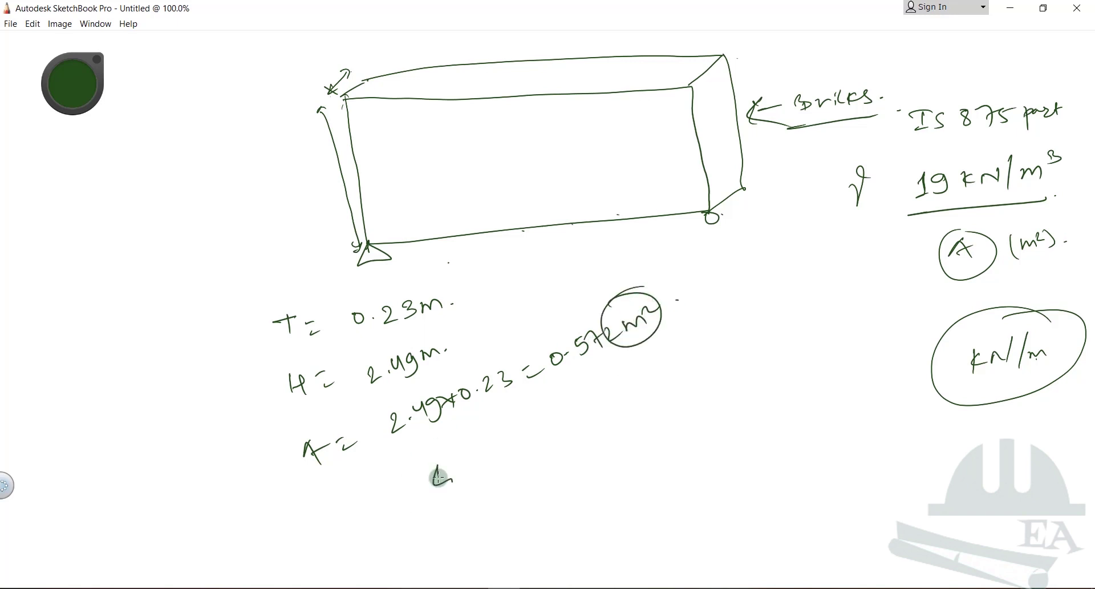
pyautogui.moveTo(439, 477)
pyautogui.mouseDown()
pyautogui.moveTo(486, 471)
pyautogui.moveTo(512, 451)
pyautogui.moveTo(505, 495)
pyautogui.moveTo(550, 457)
pyautogui.moveTo(777, 428)
pyautogui.moveTo(569, 489)
pyautogui.moveTo(599, 497)
pyautogui.moveTo(641, 474)
pyautogui.mouseUp()
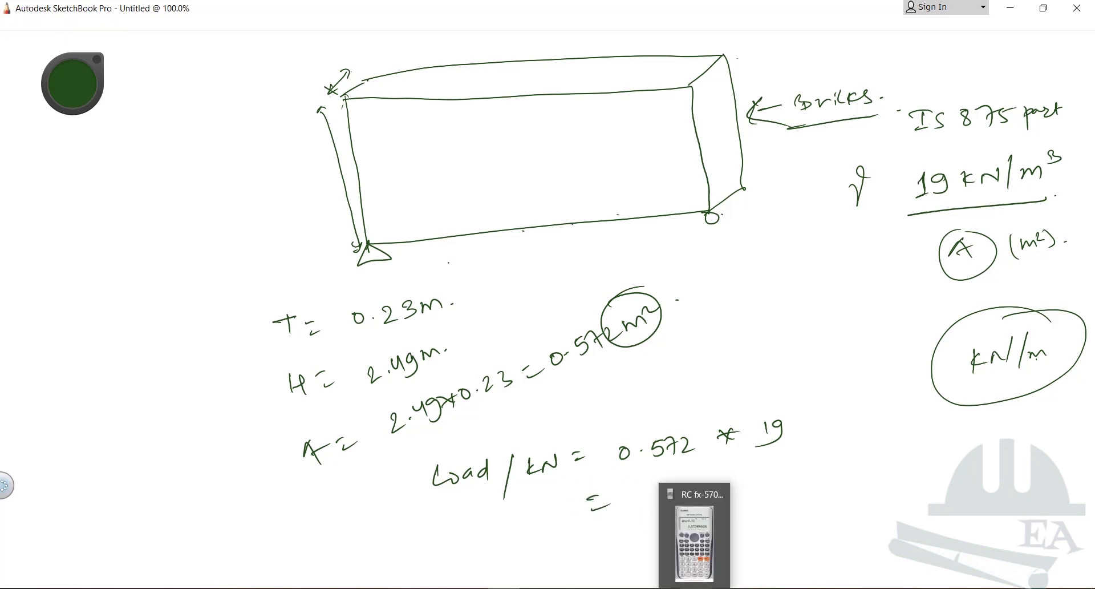
# - Switch to the calculator and multiply the previous answer by 19
pyautogui.click(697, 579)
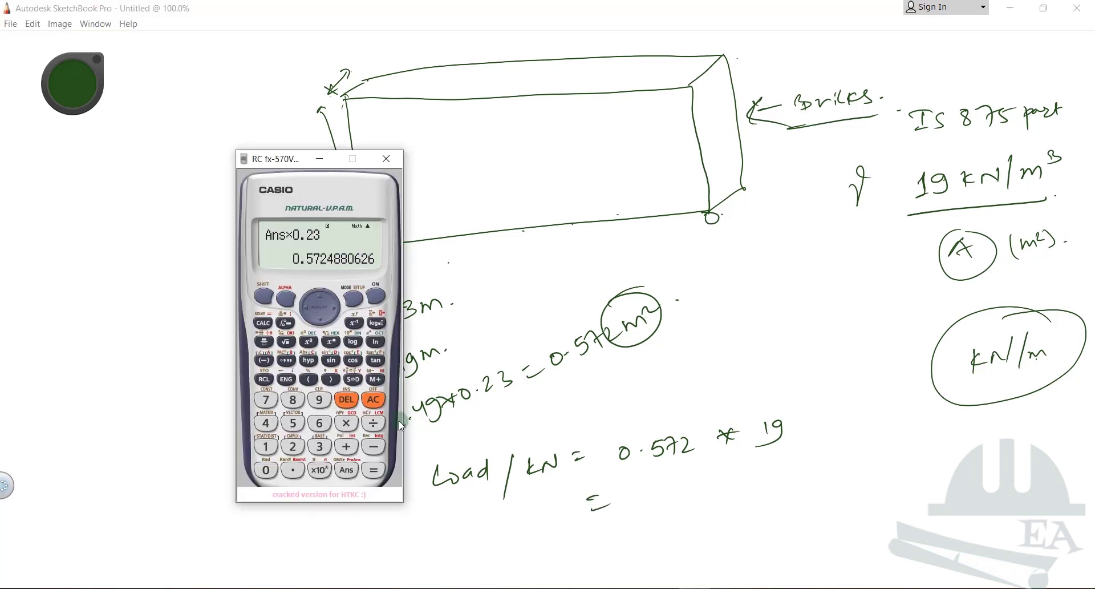
pyautogui.press('*')
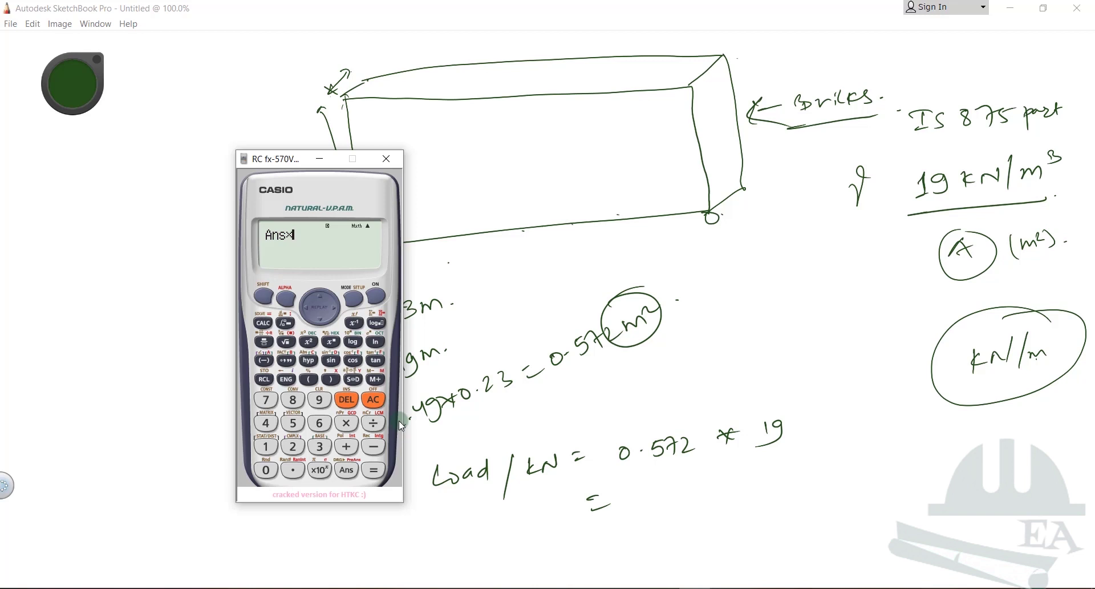
pyautogui.write('19')
pyautogui.press('Return')
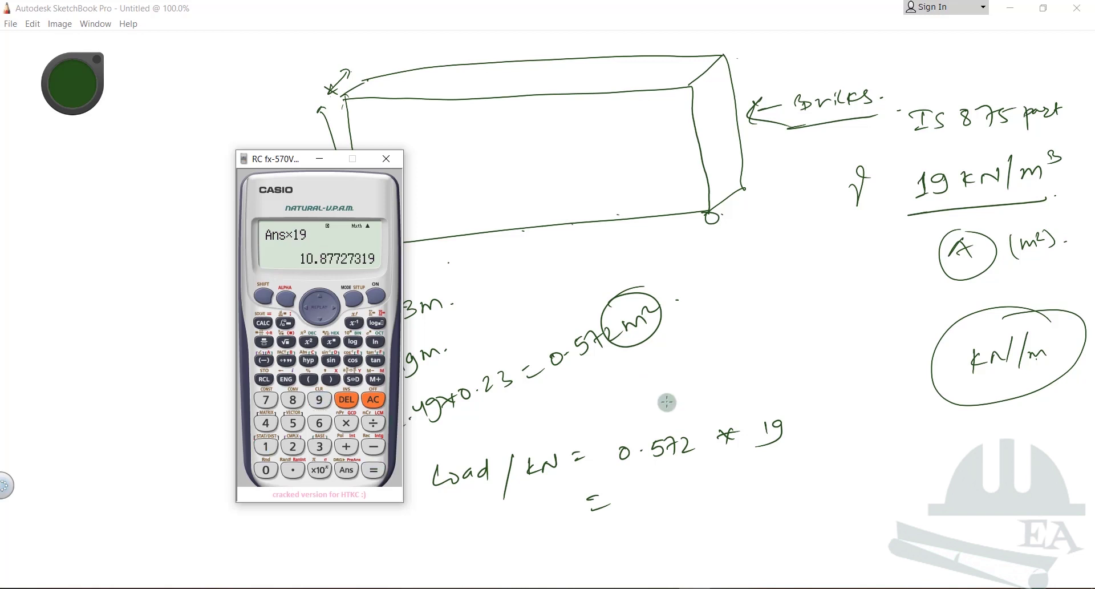
# - Return to SketchBook, write 10.87 kN/m as the load result and draw a box around it
pyautogui.click(638, 494)
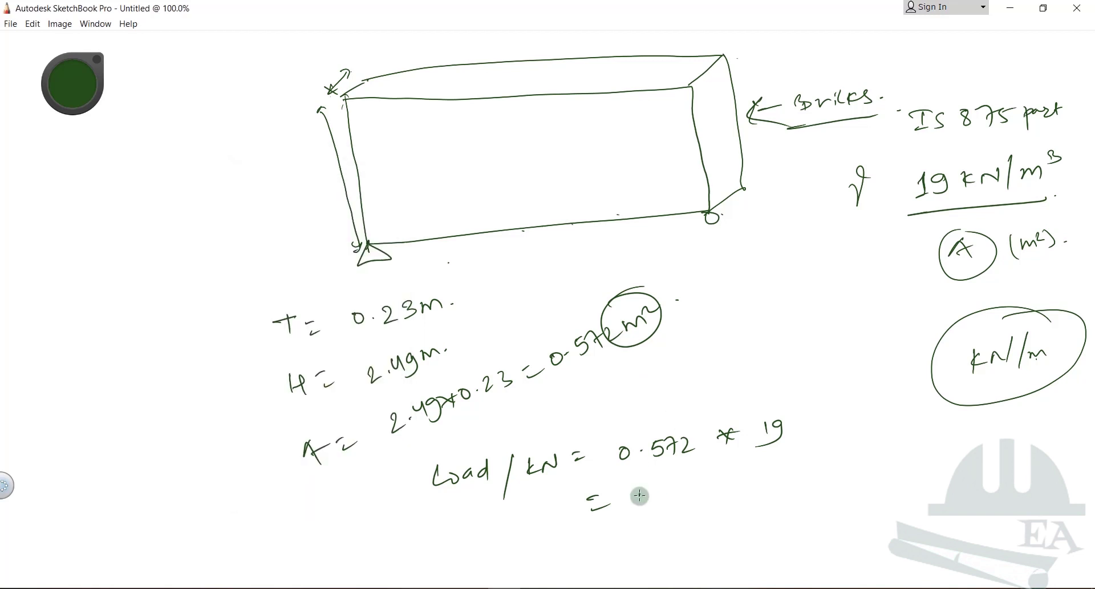
pyautogui.moveTo(643, 486)
pyautogui.mouseDown()
pyautogui.moveTo(640, 508)
pyautogui.moveTo(656, 486)
pyautogui.moveTo(682, 498)
pyautogui.mouseUp()
pyautogui.click(669, 496)
pyautogui.moveTo(688, 483)
pyautogui.mouseDown()
pyautogui.moveTo(694, 498)
pyautogui.moveTo(725, 487)
pyautogui.mouseUp()
pyautogui.moveTo(730, 479); pyautogui.dragTo(802, 478)
pyautogui.moveTo(739, 458); pyautogui.dragTo(823, 454)
pyautogui.moveTo(600, 531); pyautogui.dragTo(842, 501)
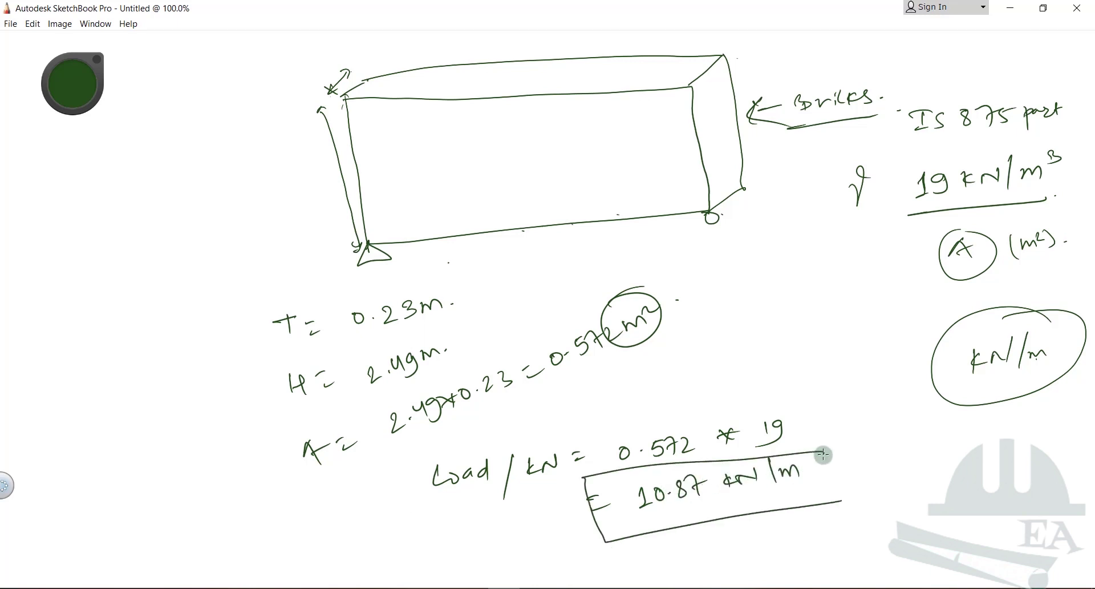
pyautogui.moveTo(830, 459); pyautogui.dragTo(840, 500)
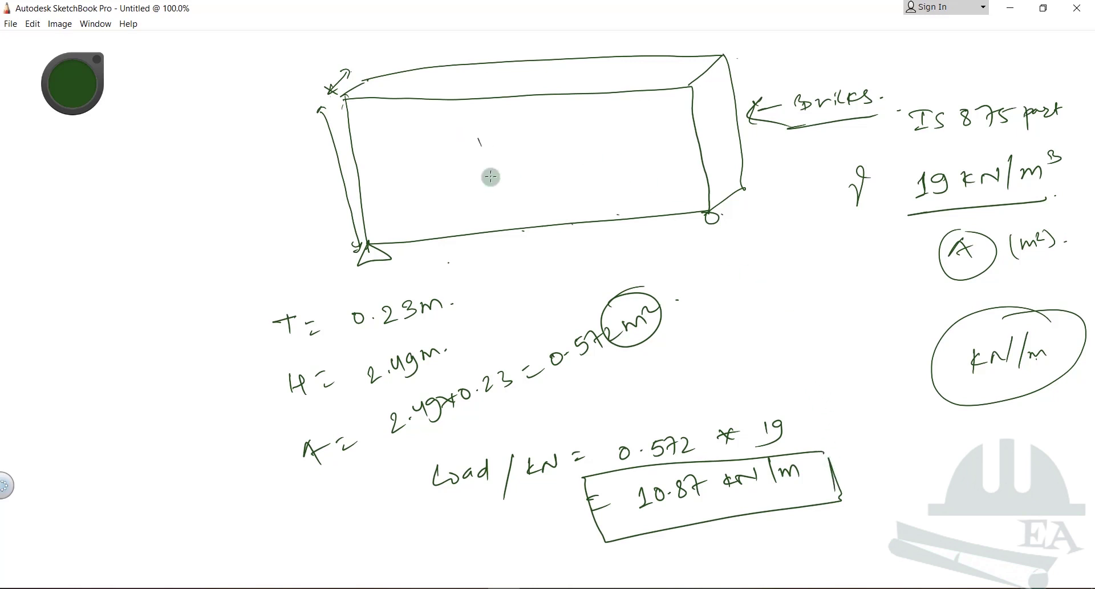
# - Draw a rectangular opening in the wall's front face and write an underlined 30% note beside the sketch
pyautogui.moveTo(489, 178); pyautogui.dragTo(471, 137)
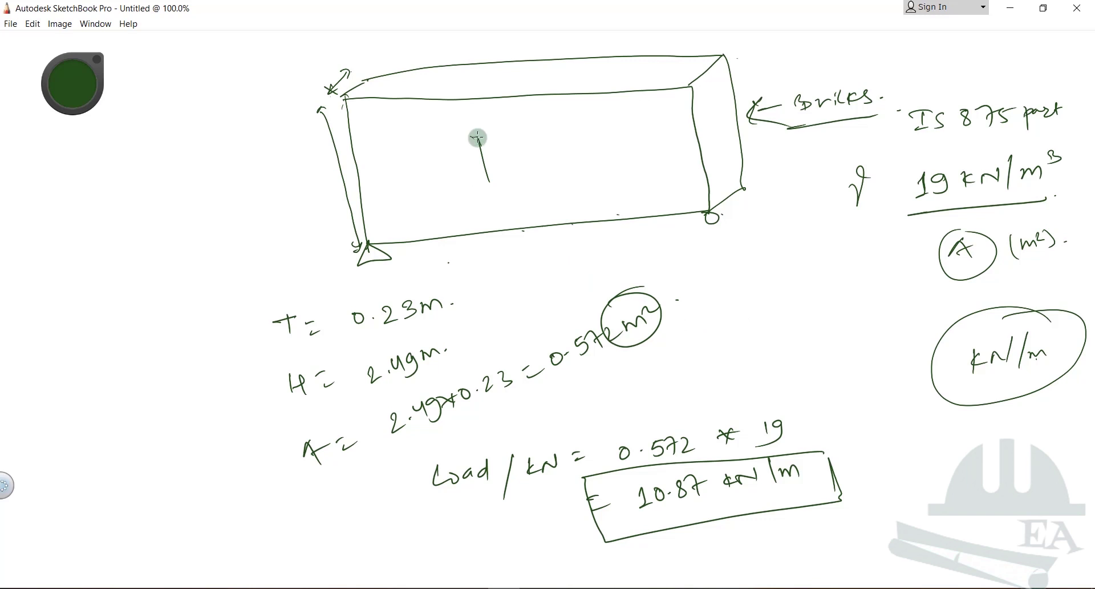
pyautogui.moveTo(611, 152); pyautogui.dragTo(618, 183)
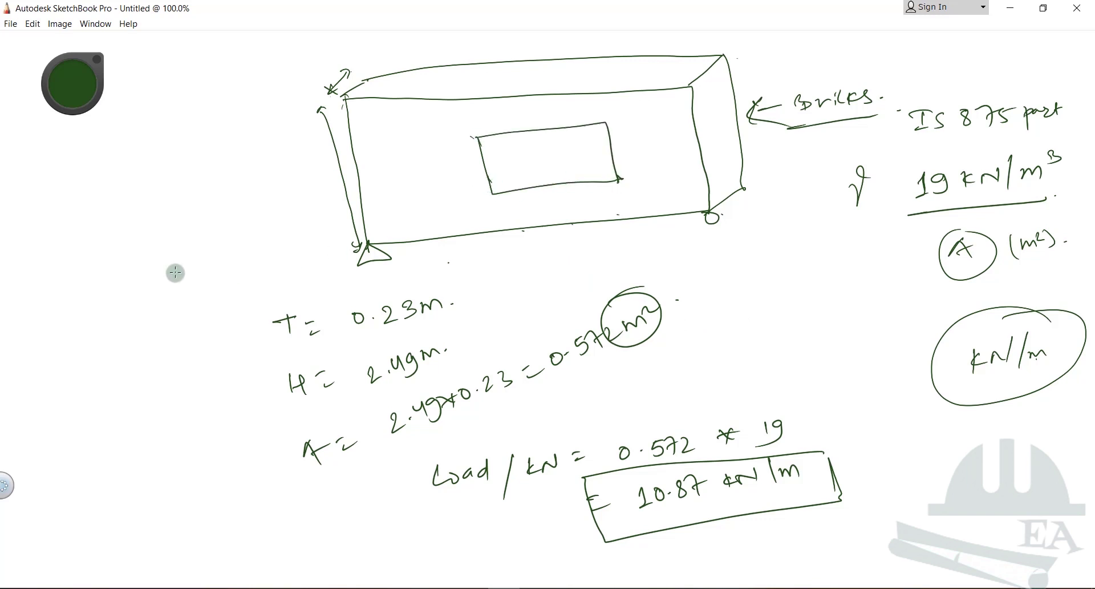
pyautogui.moveTo(174, 268)
pyautogui.mouseDown()
pyautogui.moveTo(174, 288)
pyautogui.moveTo(199, 262)
pyautogui.mouseUp()
pyautogui.moveTo(206, 255); pyautogui.dragTo(211, 274)
pyautogui.click(224, 258)
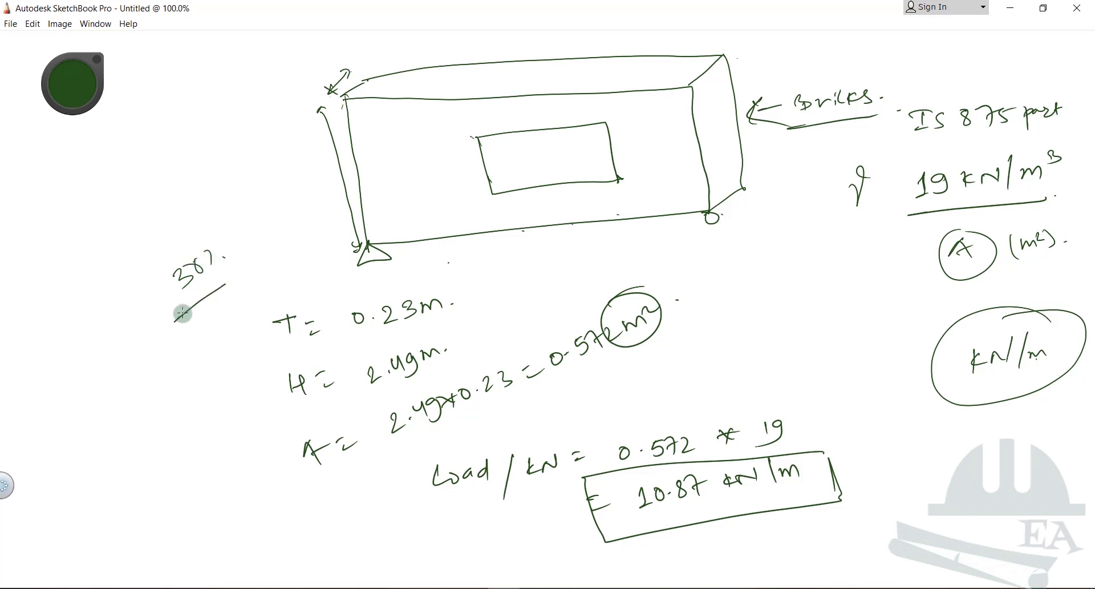
pyautogui.moveTo(175, 321); pyautogui.dragTo(239, 273)
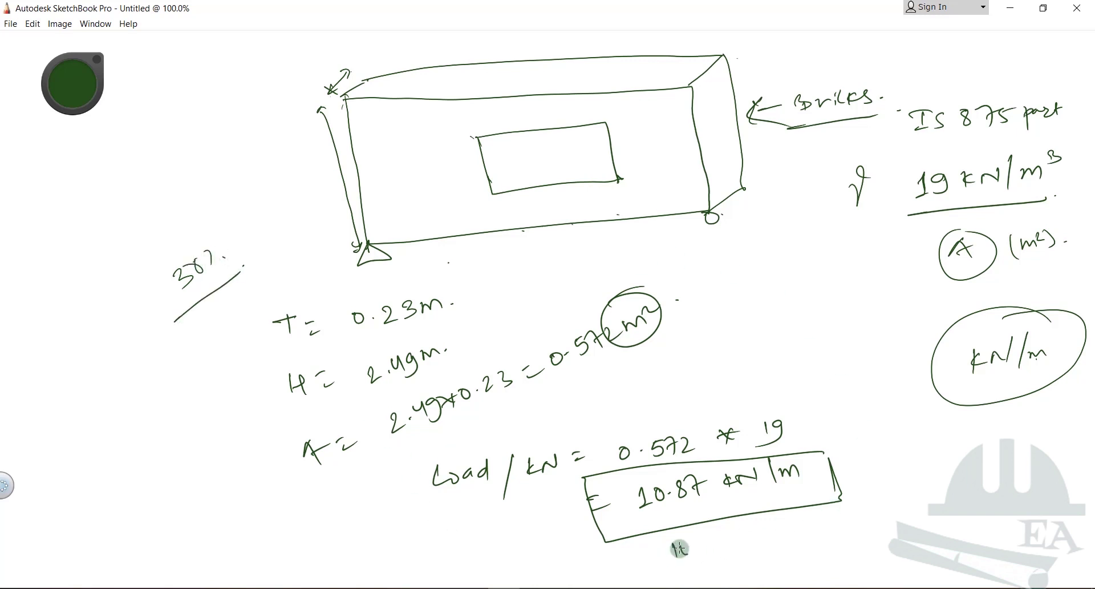
# - Write 10.87 × 0.7 = below the boxed load and draw an arrow pointing to the 30% note's underline
pyautogui.moveTo(673, 541); pyautogui.dragTo(675, 556)
pyautogui.moveTo(685, 542); pyautogui.dragTo(704, 542)
pyautogui.moveTo(718, 541)
pyautogui.mouseDown()
pyautogui.moveTo(721, 552)
pyautogui.moveTo(762, 534)
pyautogui.moveTo(752, 549)
pyautogui.moveTo(783, 531)
pyautogui.mouseUp()
pyautogui.click(800, 540)
pyautogui.moveTo(806, 531); pyautogui.dragTo(812, 546)
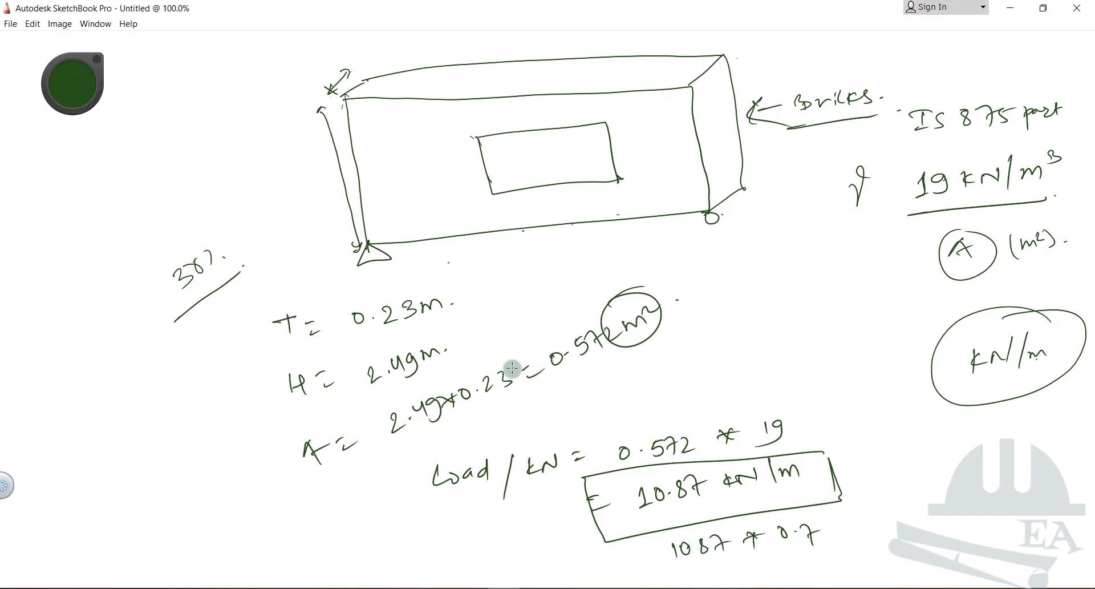
pyautogui.moveTo(142, 288); pyautogui.dragTo(160, 321)
pyautogui.moveTo(147, 317); pyautogui.dragTo(164, 325)
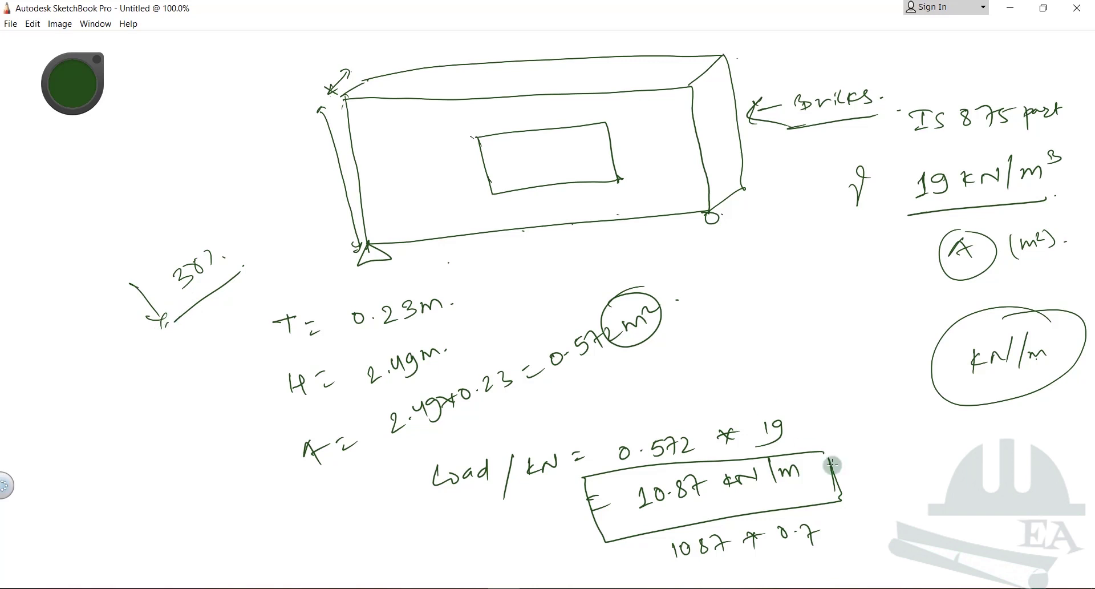
pyautogui.moveTo(858, 527); pyautogui.dragTo(868, 529)
pyautogui.moveTo(865, 537); pyautogui.dragTo(882, 532)
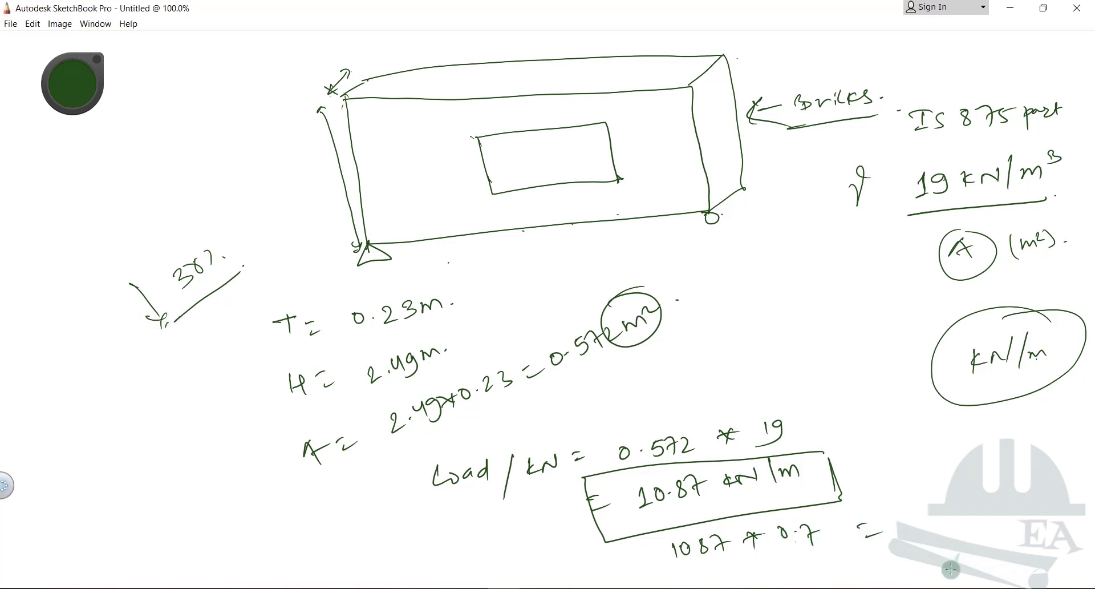
# - Switch to the calculator and multiply the previous answer by 0.7
pyautogui.hotkey('alt', 'Tab')
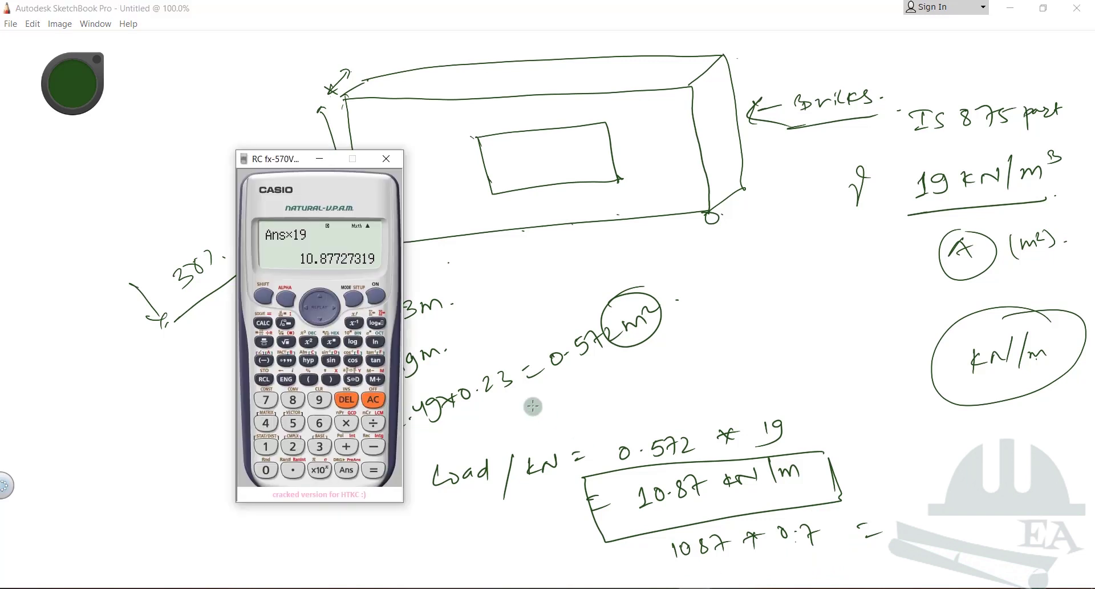
pyautogui.write('*0.')
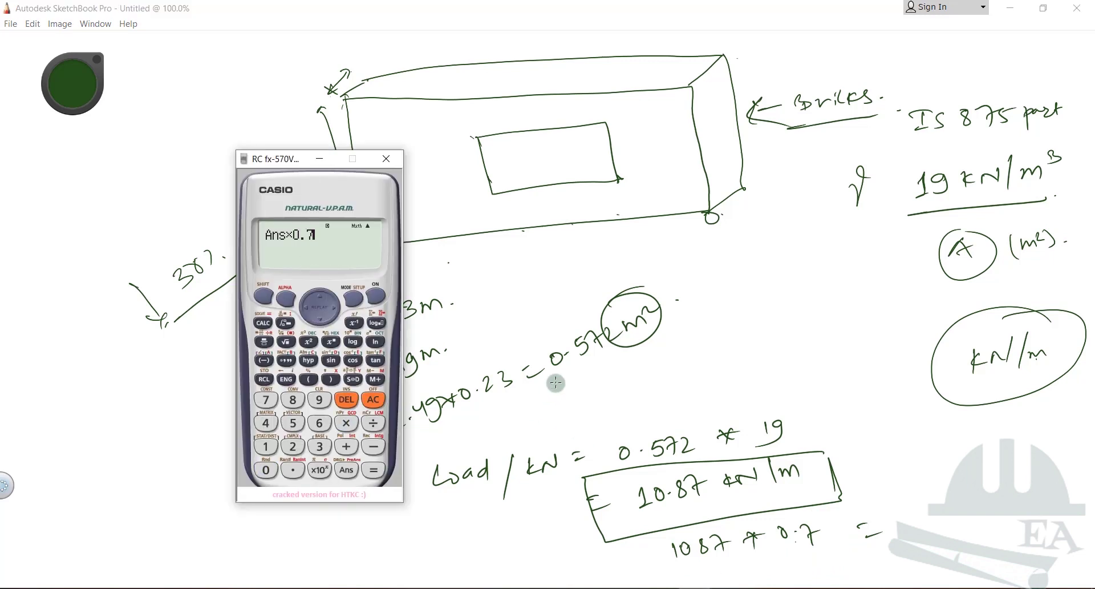
pyautogui.press('Return')
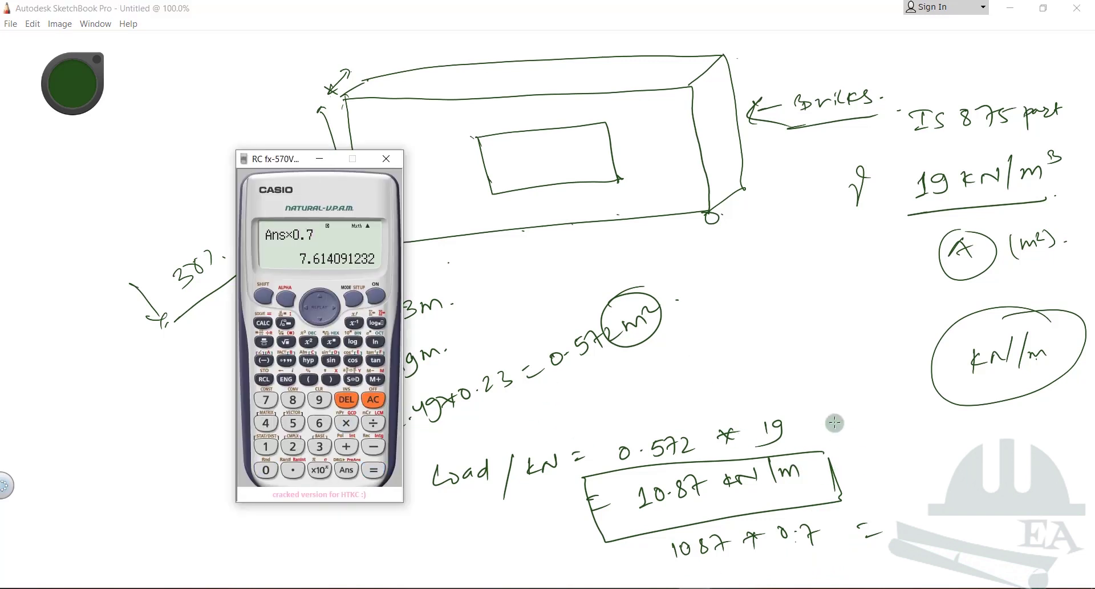
# - Return to SketchBook, complete the reduced wall load as 7.61 kN/m and underline it
pyautogui.click(893, 519)
pyautogui.moveTo(896, 514); pyautogui.dragTo(1009, 502)
pyautogui.moveTo(921, 546); pyautogui.dragTo(1016, 531)
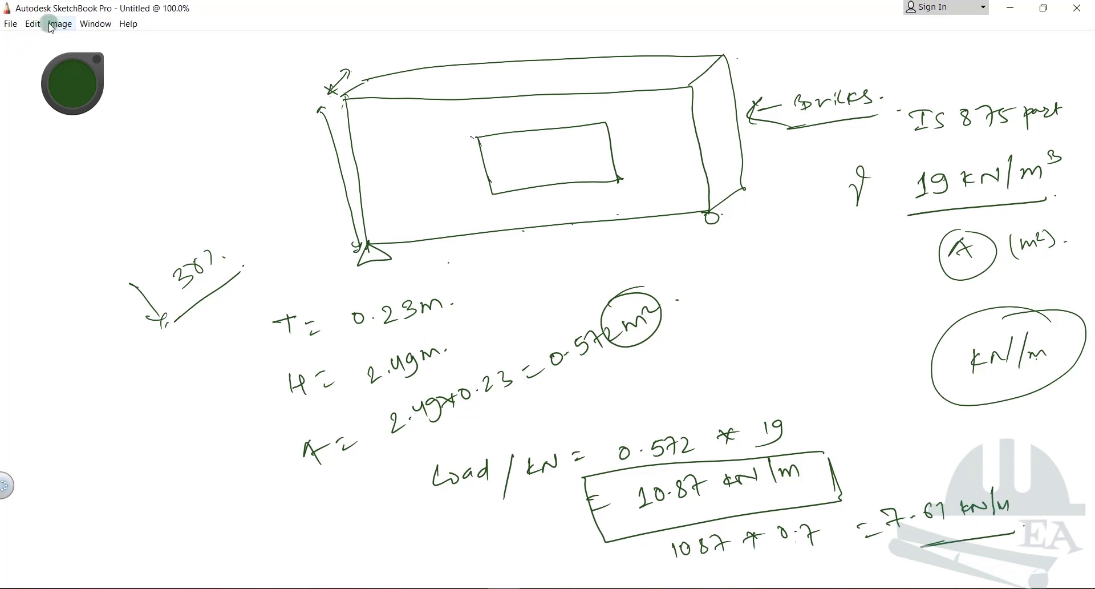
pyautogui.press('space')
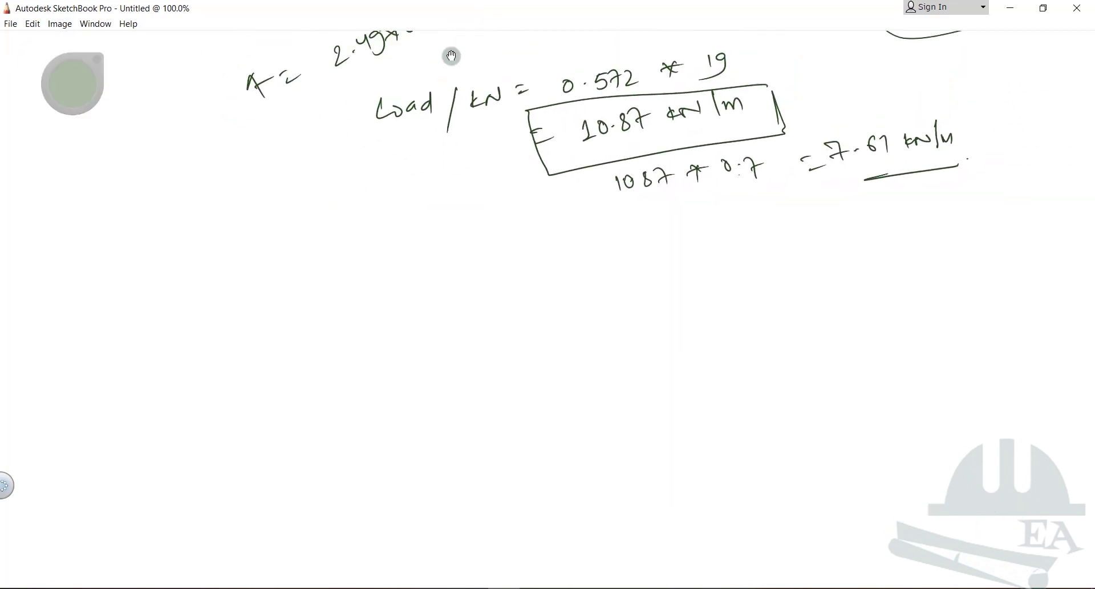